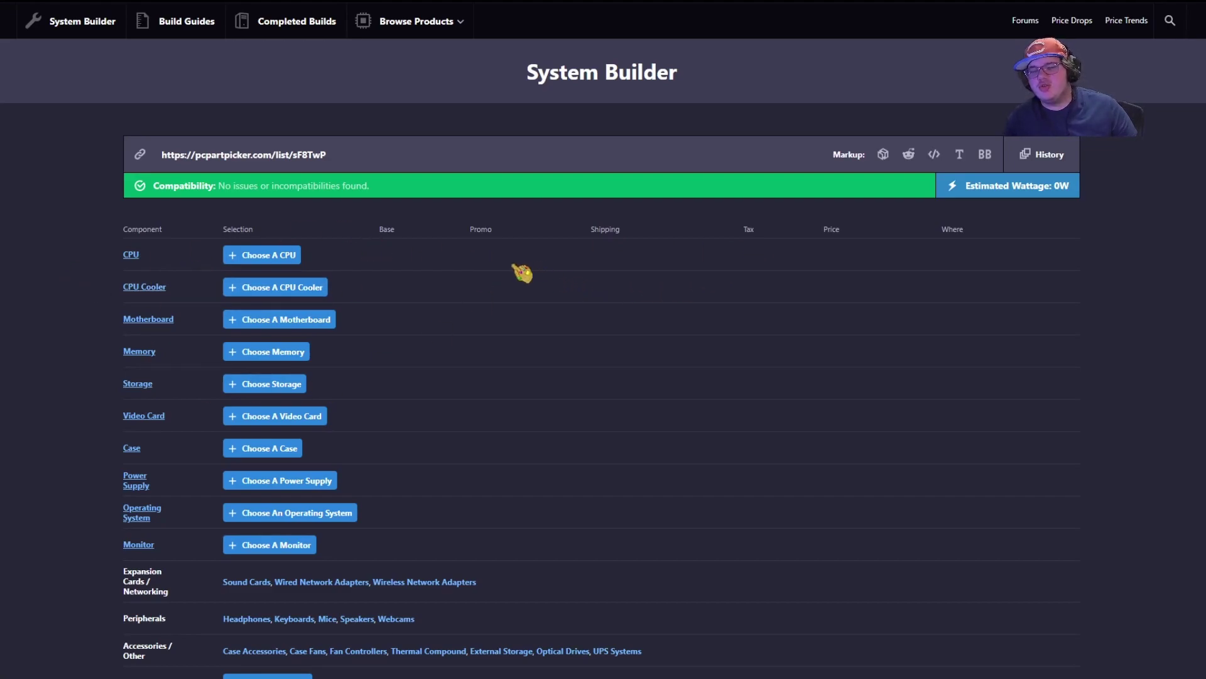
{"action": "scroll", "coordinate": [534, 254], "scroll_direction": "down", "scroll_amount": 1}
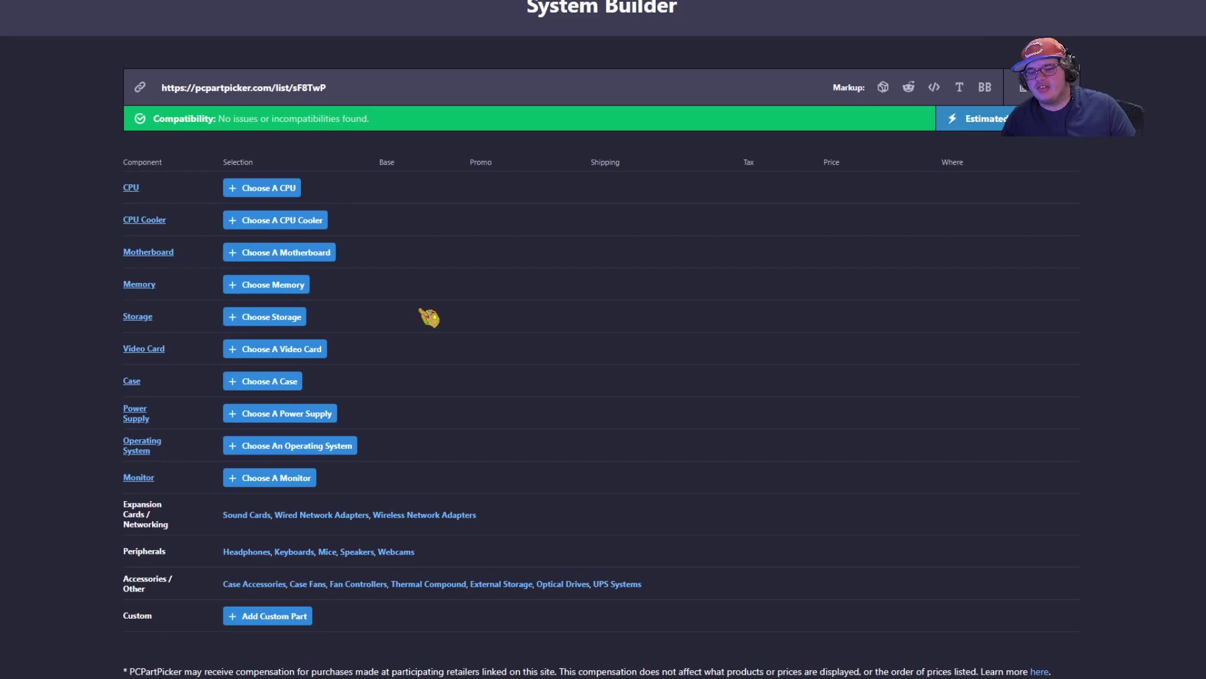
{"action": "scroll", "coordinate": [461, 323], "scroll_direction": "down", "scroll_amount": 2}
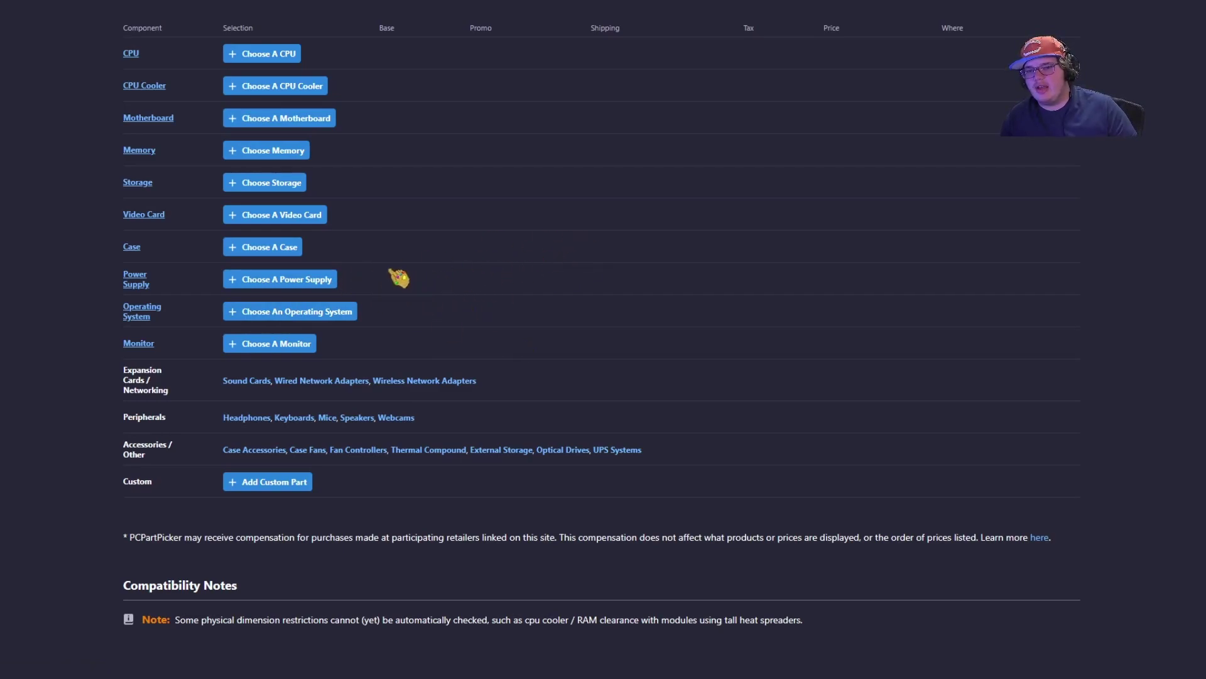
{"action": "scroll", "coordinate": [628, 232], "scroll_direction": "up", "scroll_amount": 3}
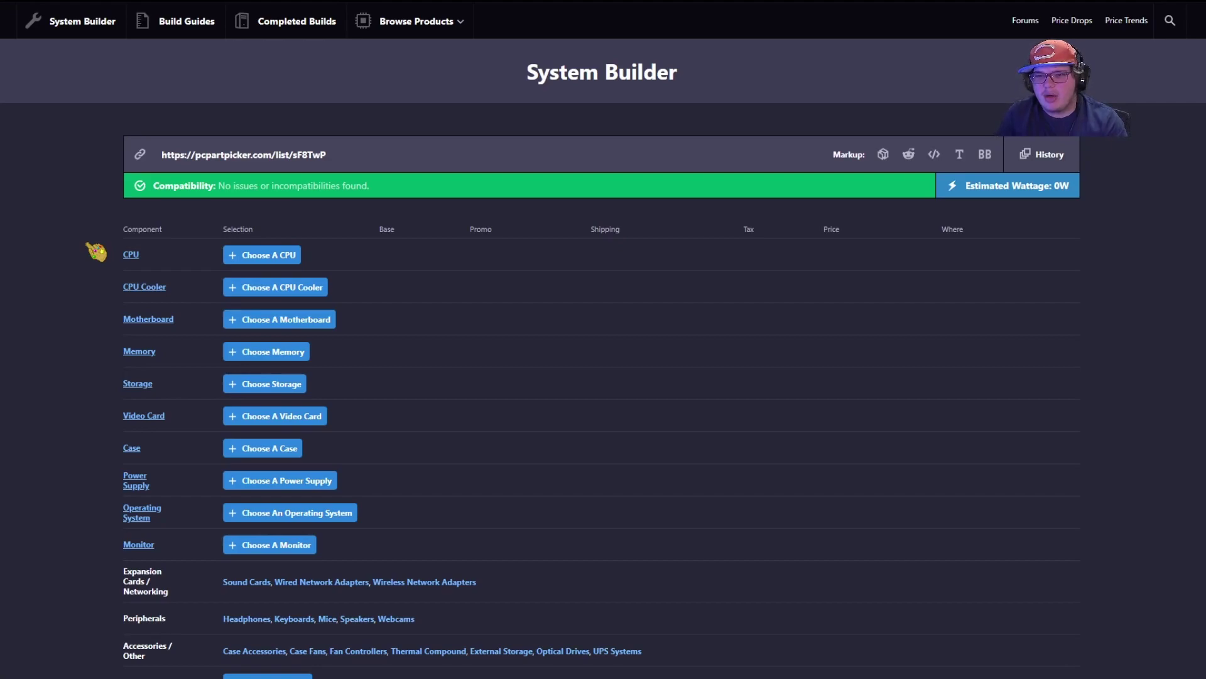
- Search the CPUs for 104 and add the Intel Core i5-10400F to the part list
{"action": "left_click", "coordinate": [277, 255]}
{"action": "left_click", "coordinate": [1136, 146]}
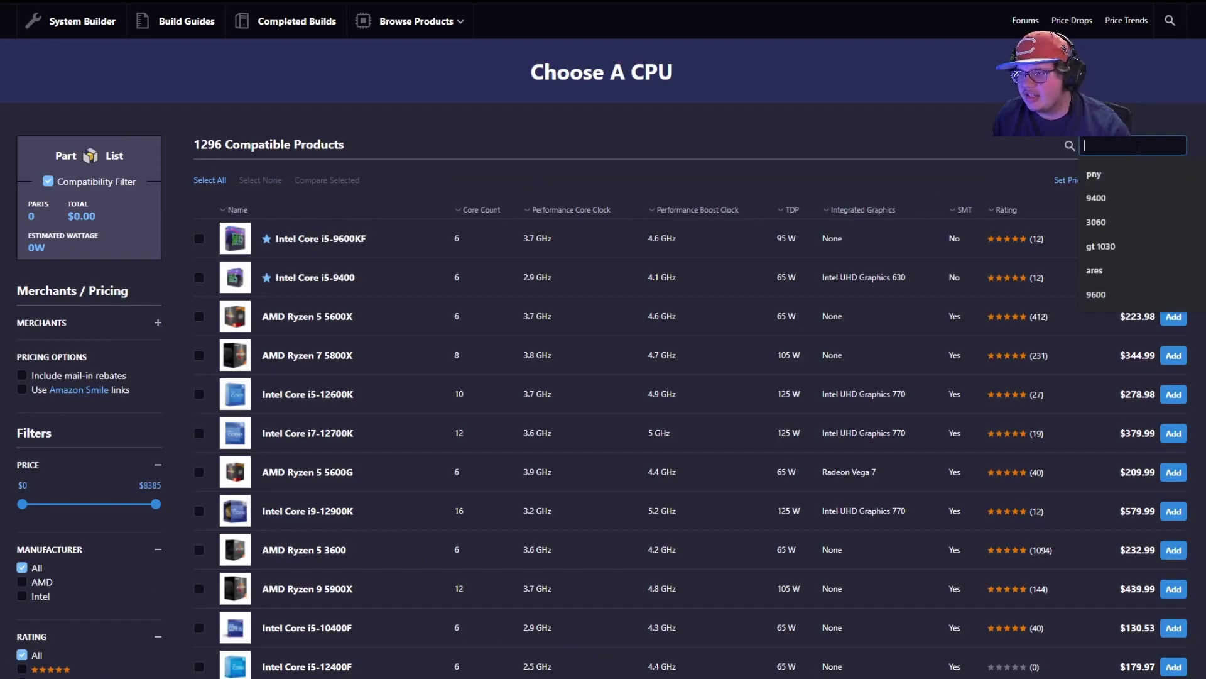
{"action": "type", "text": "10"}
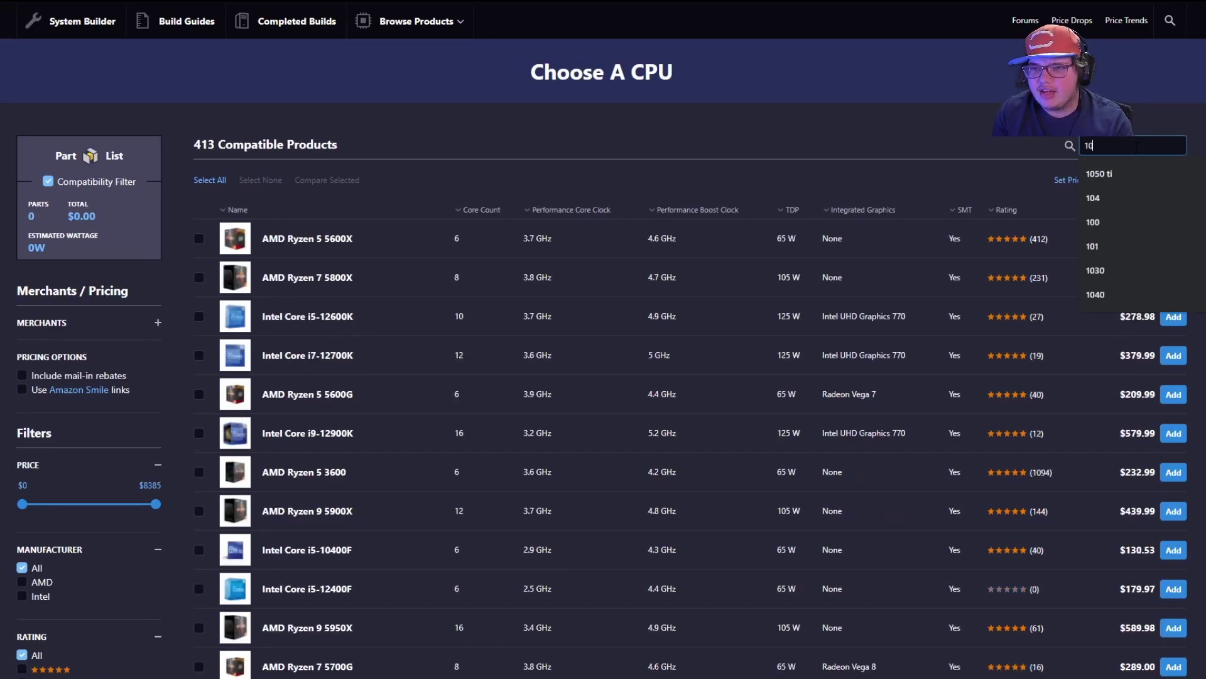
{"action": "type", "text": "4"}
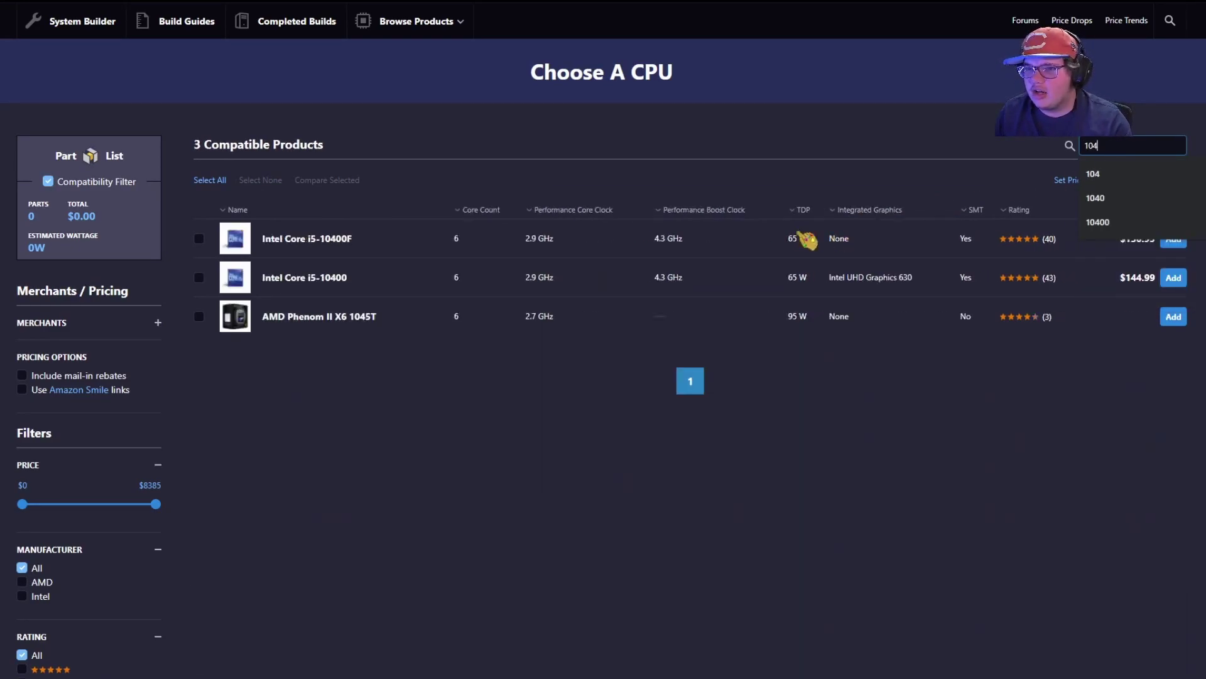
{"action": "left_click", "coordinate": [1174, 243]}
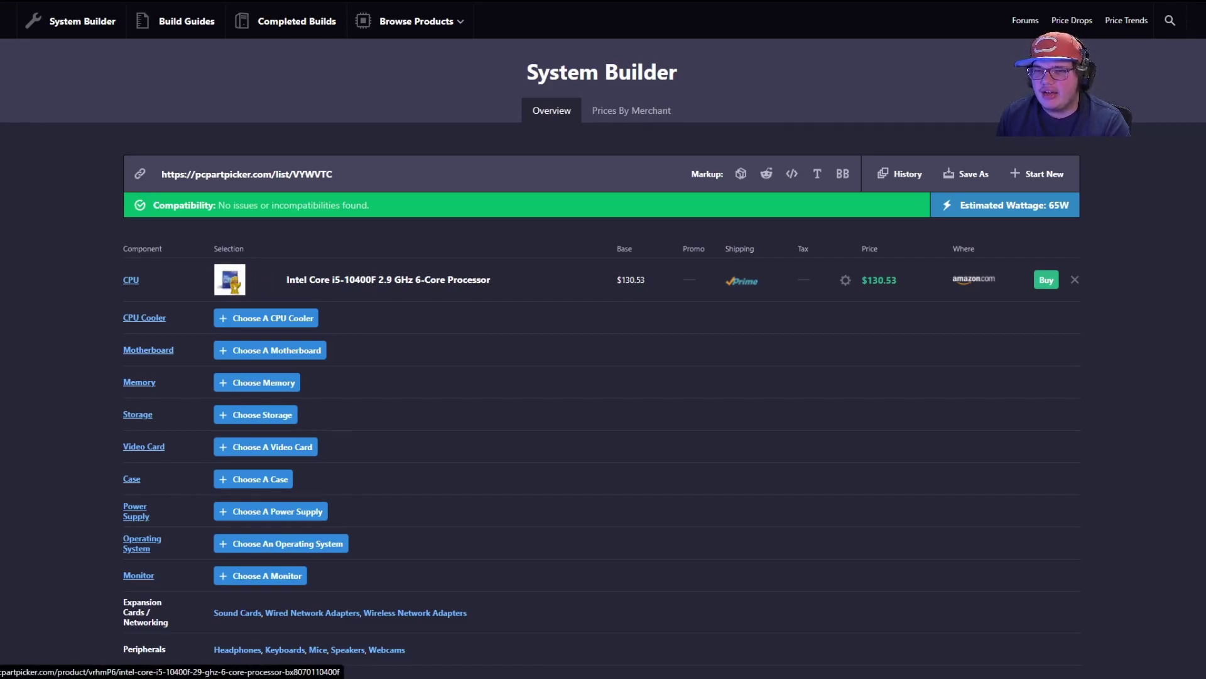
- Browse the CPU coolers and add the Cooler Master Hyper 212 Black Edition to the part list
{"action": "left_click", "coordinate": [247, 317]}
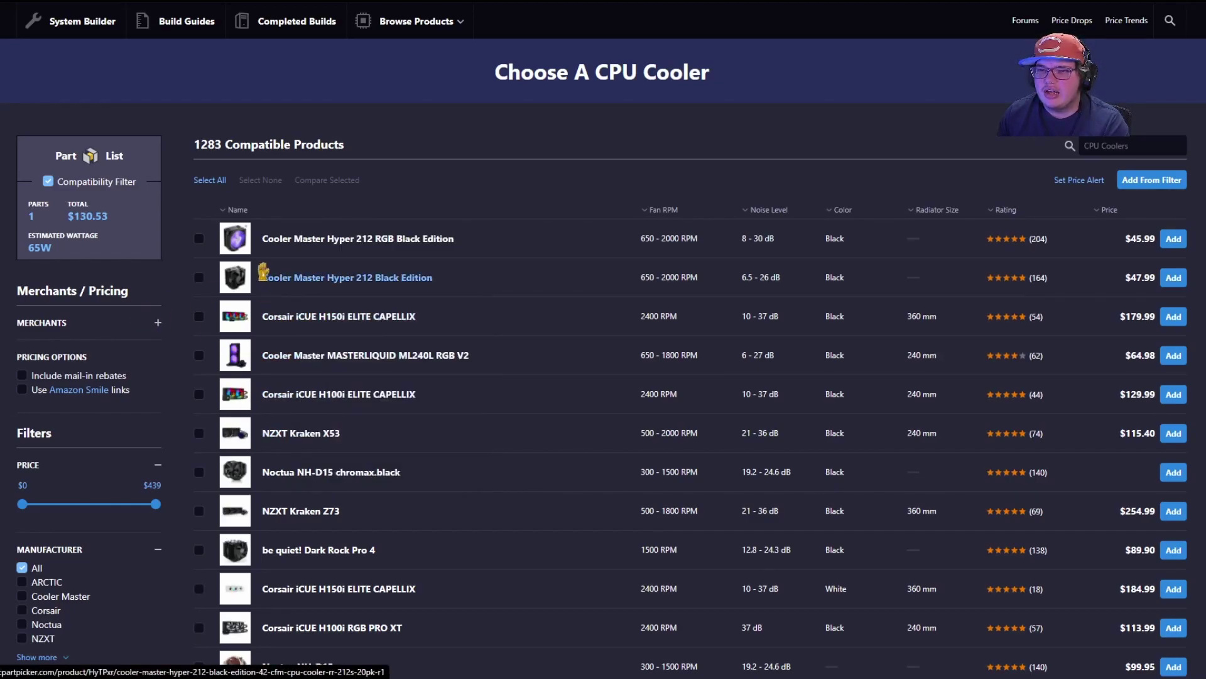
{"action": "mouse_move", "coordinate": [241, 240]}
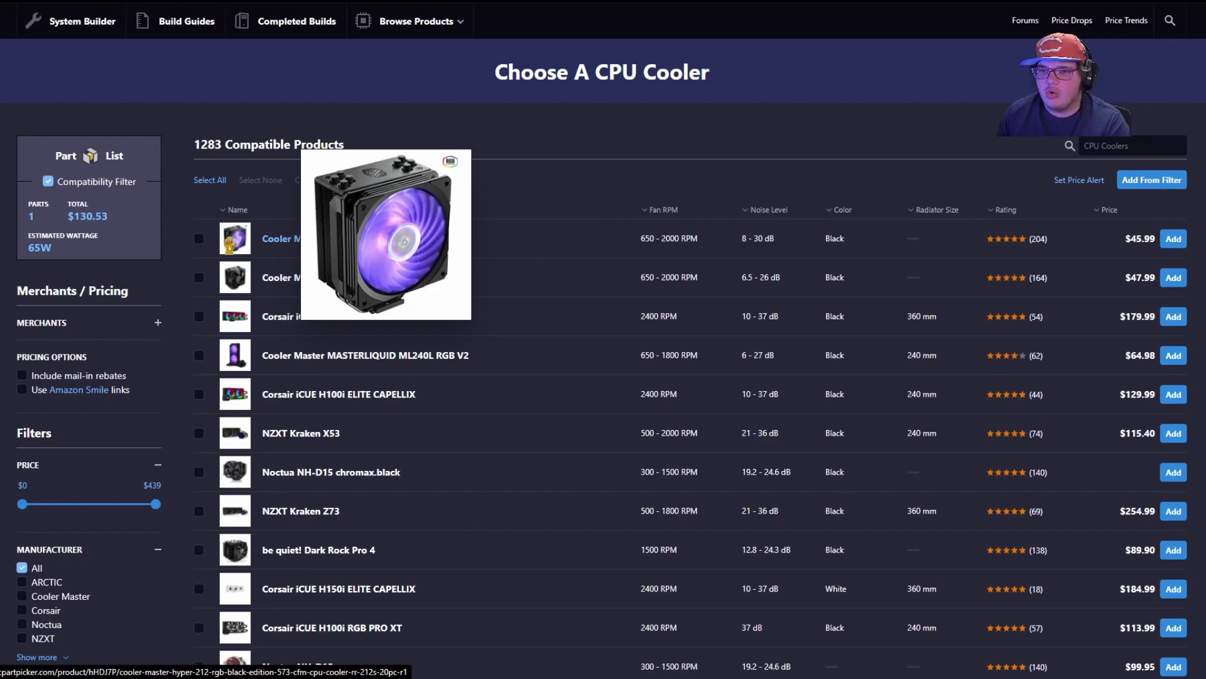
{"action": "scroll", "coordinate": [232, 245], "scroll_direction": "down", "scroll_amount": 1}
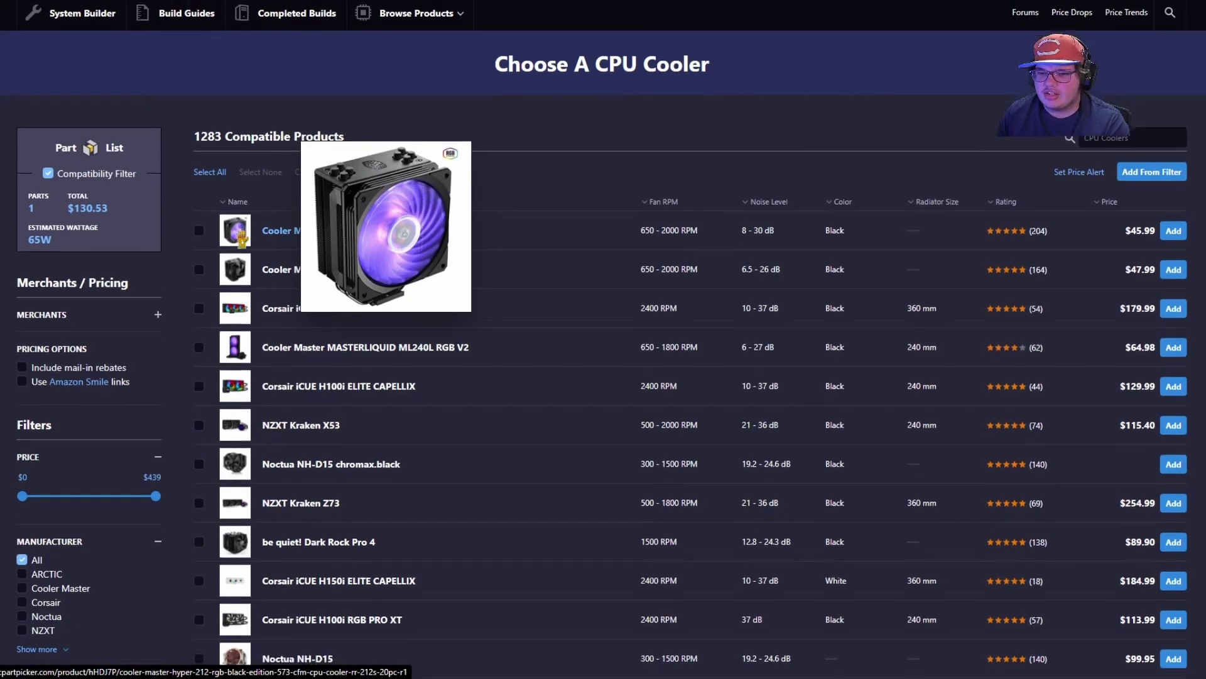
{"action": "mouse_move", "coordinate": [245, 176]}
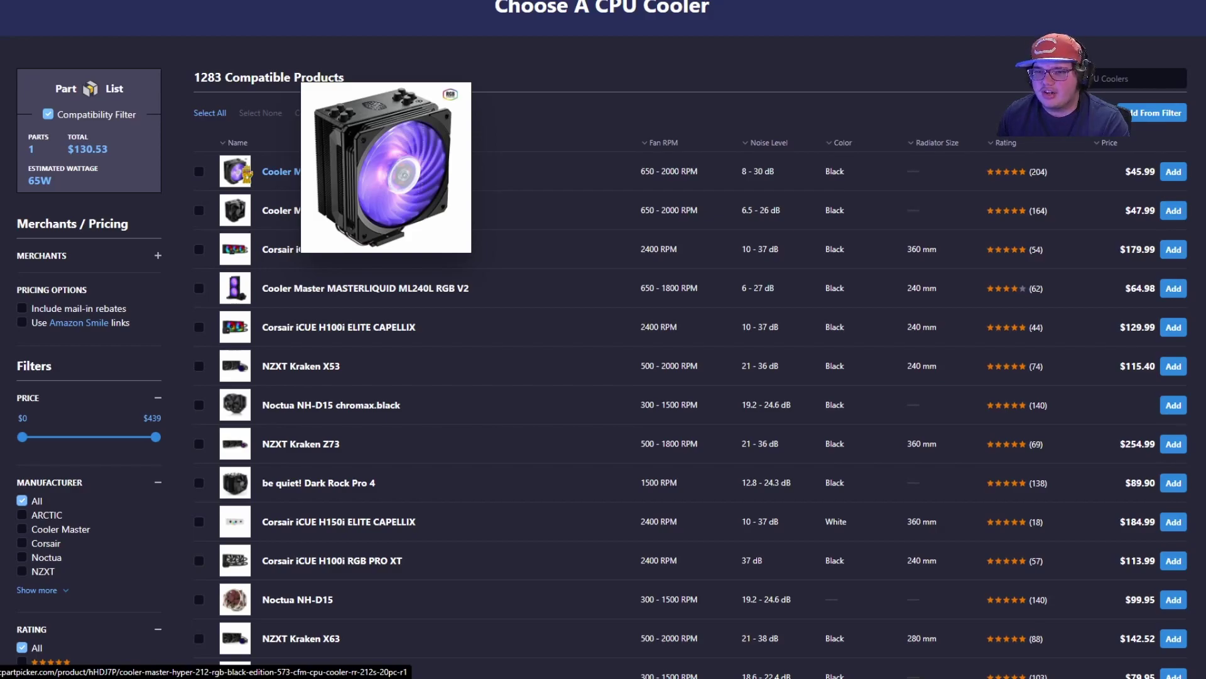
{"action": "scroll", "coordinate": [247, 175], "scroll_direction": "down", "scroll_amount": 6}
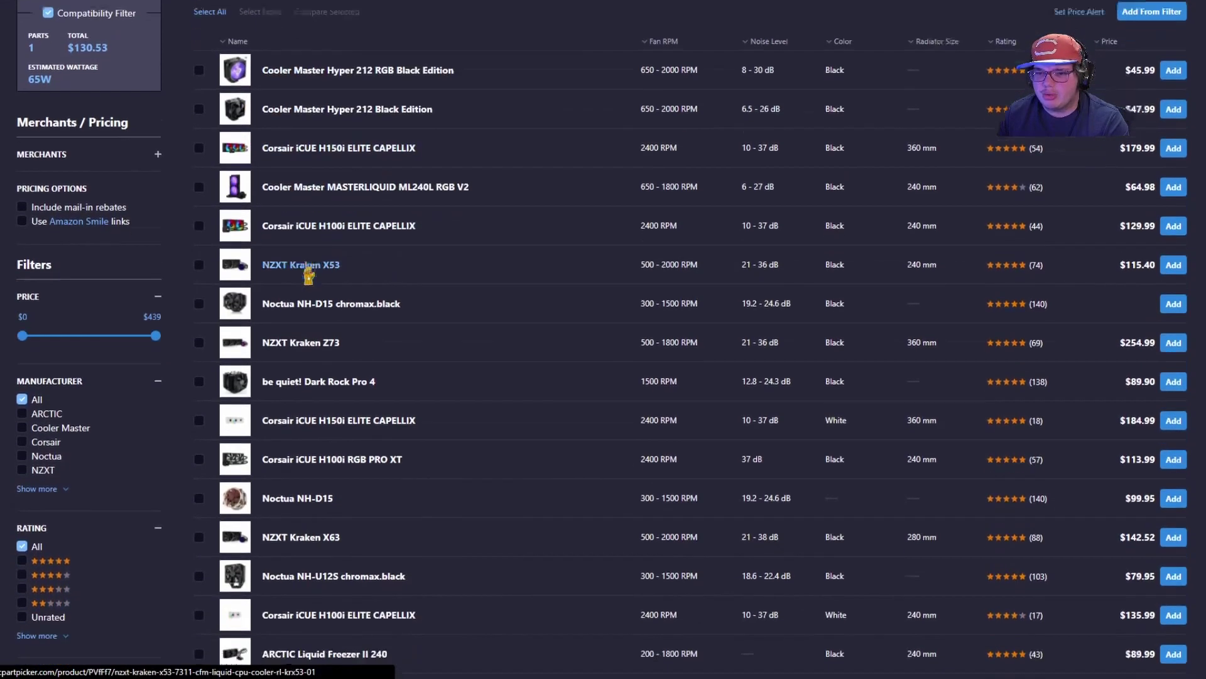
{"action": "scroll", "coordinate": [280, 482], "scroll_direction": "down", "scroll_amount": 7}
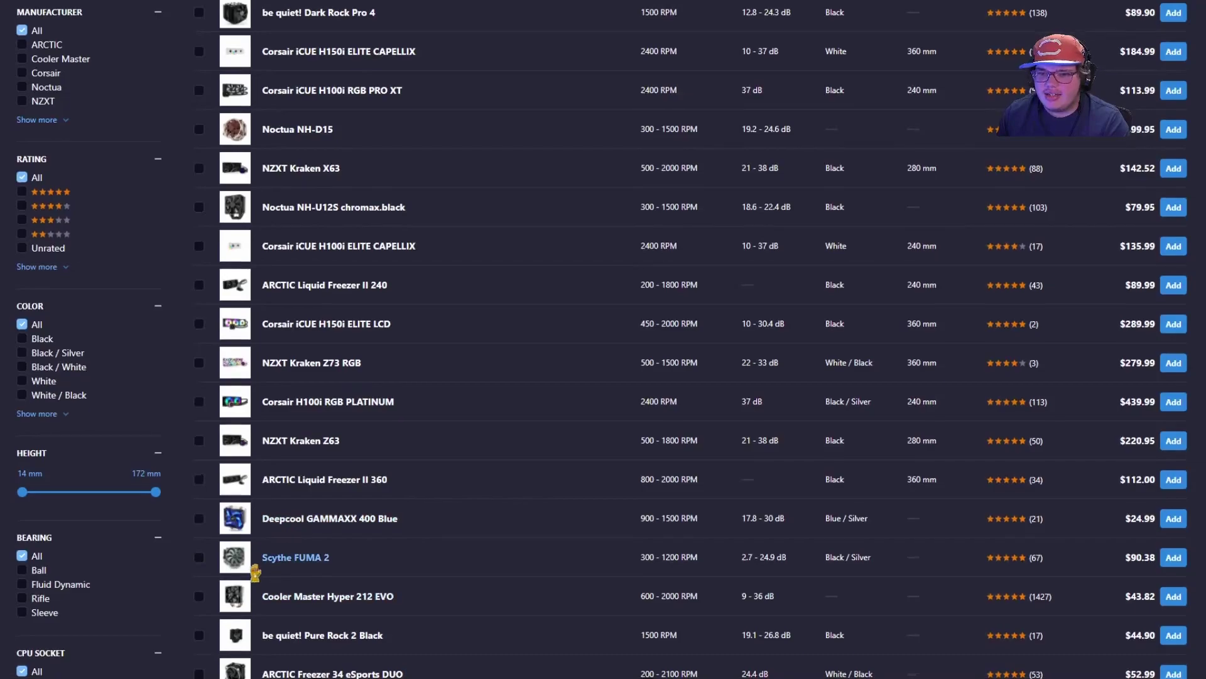
{"action": "mouse_move", "coordinate": [237, 501]}
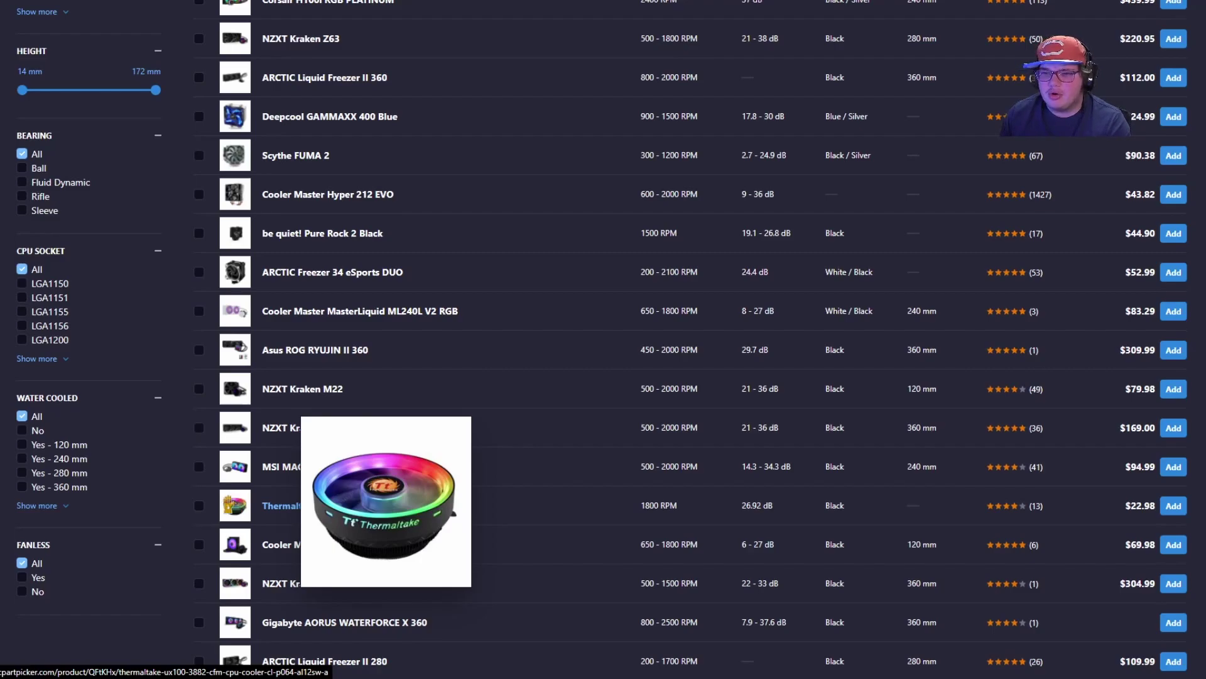
{"action": "scroll", "coordinate": [281, 505], "scroll_direction": "up", "scroll_amount": 15}
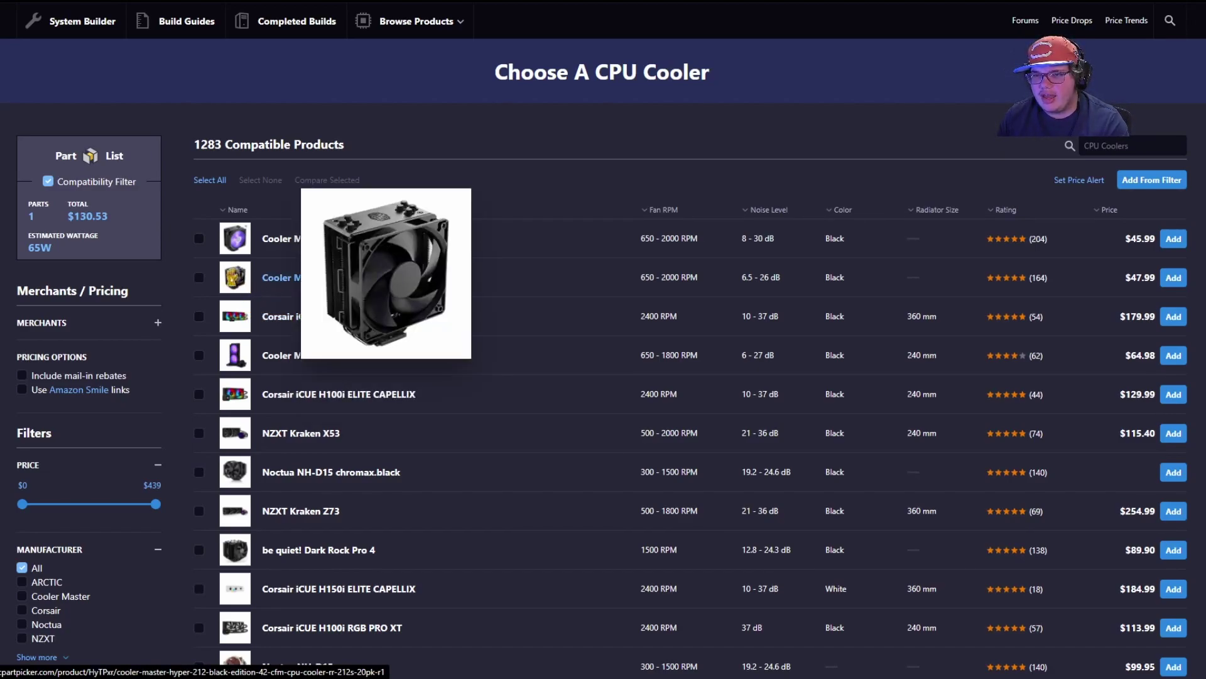
{"action": "mouse_move", "coordinate": [235, 277]}
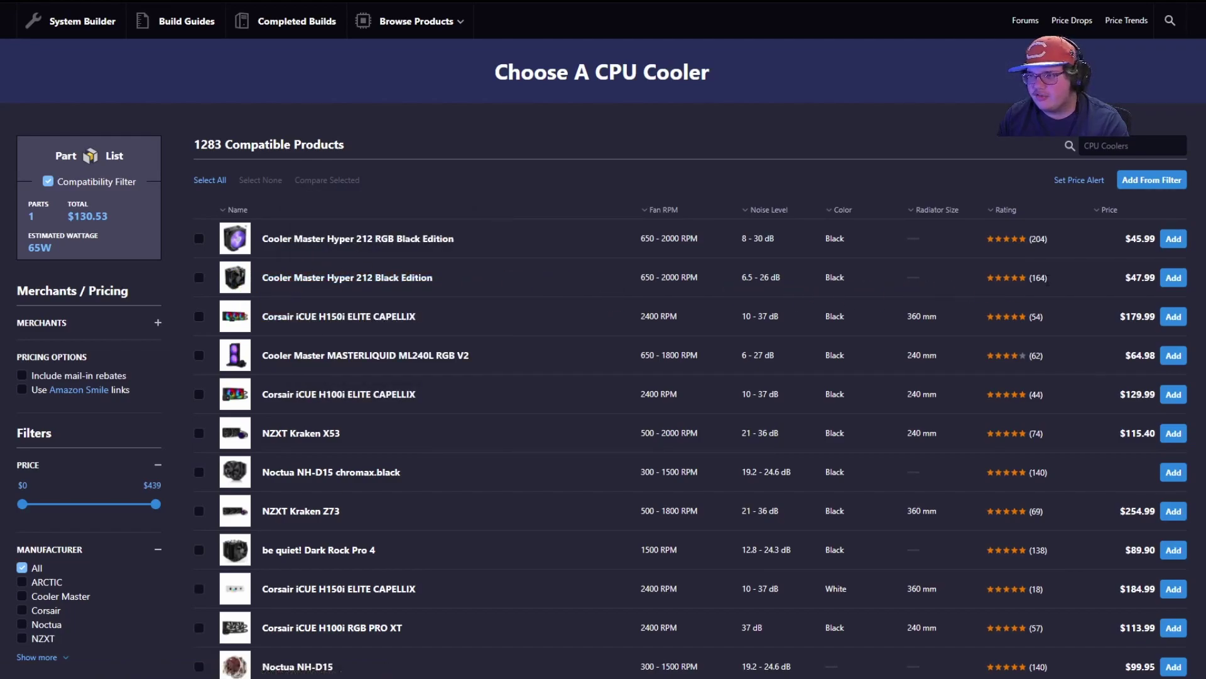
{"action": "left_click", "coordinate": [1174, 278]}
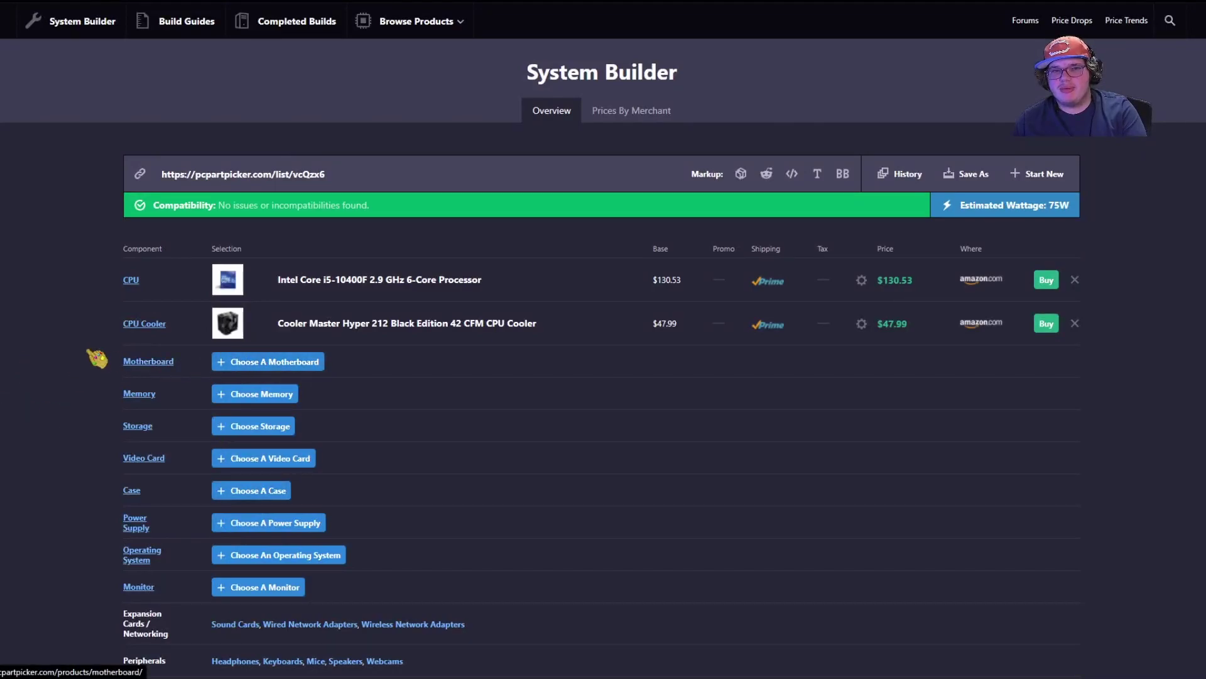
- Compare the compatible motherboards and add one Asus PRIME B560M-A from its product page to the part list
{"action": "left_click", "coordinate": [307, 362]}
{"action": "mouse_move", "coordinate": [237, 251]}
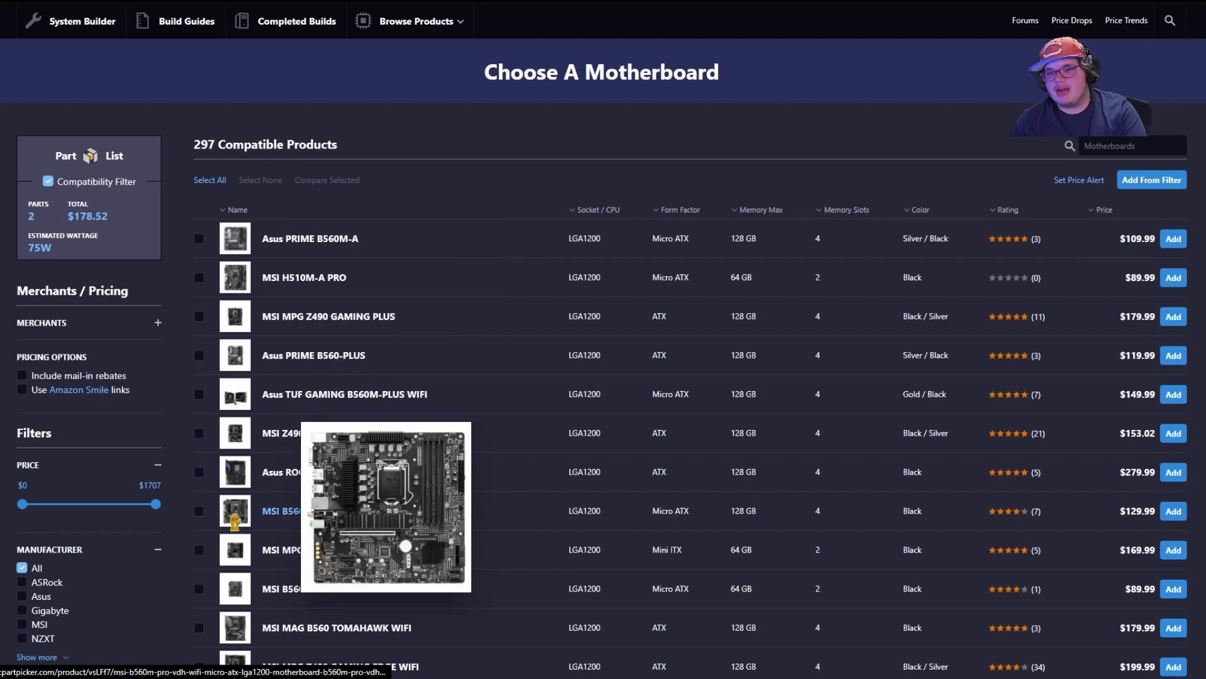
{"action": "mouse_move", "coordinate": [233, 550]}
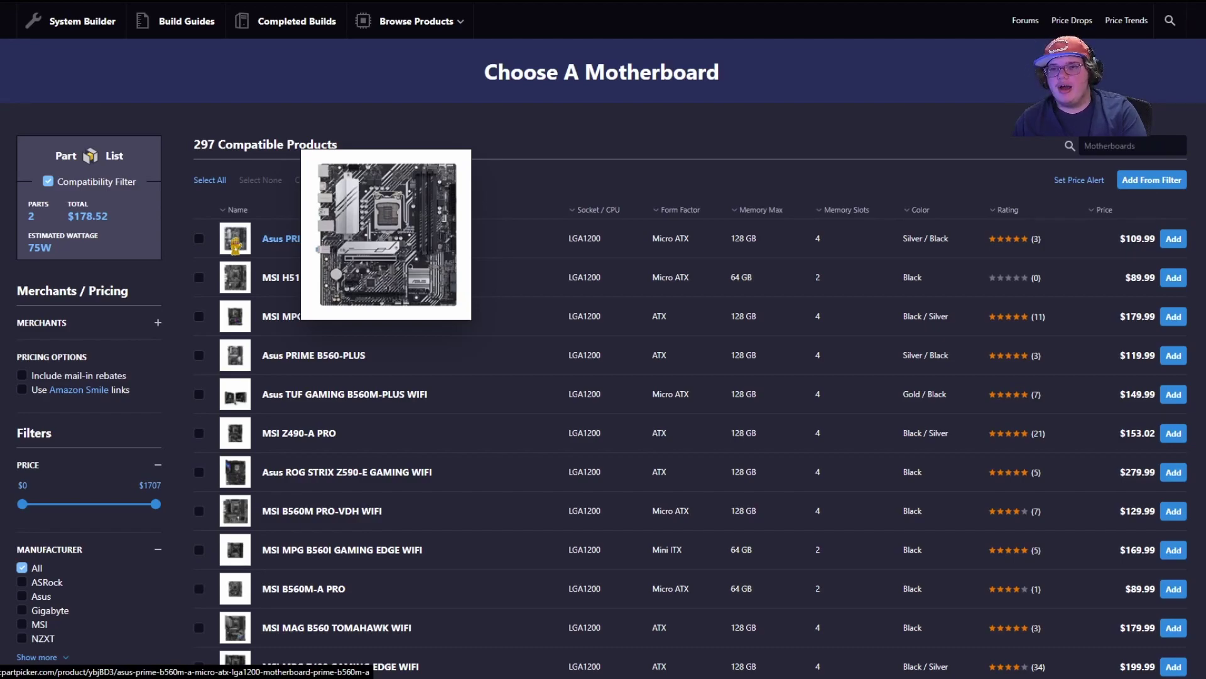
{"action": "mouse_move", "coordinate": [235, 353]}
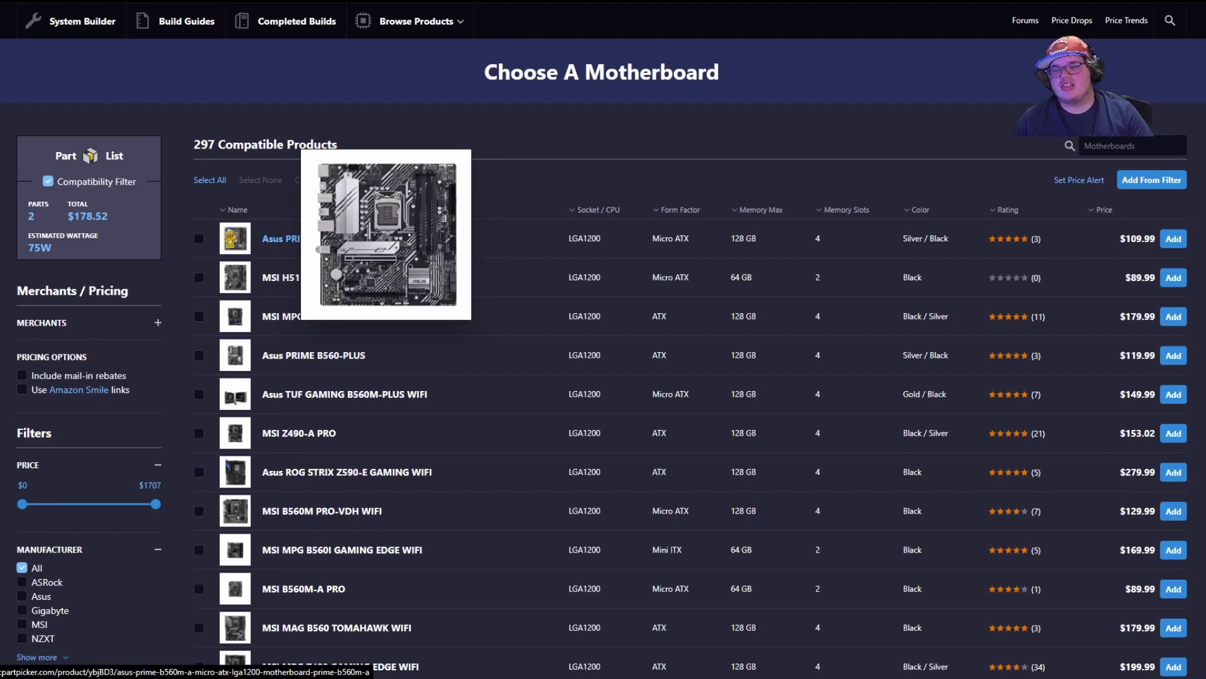
{"action": "left_click", "coordinate": [267, 242]}
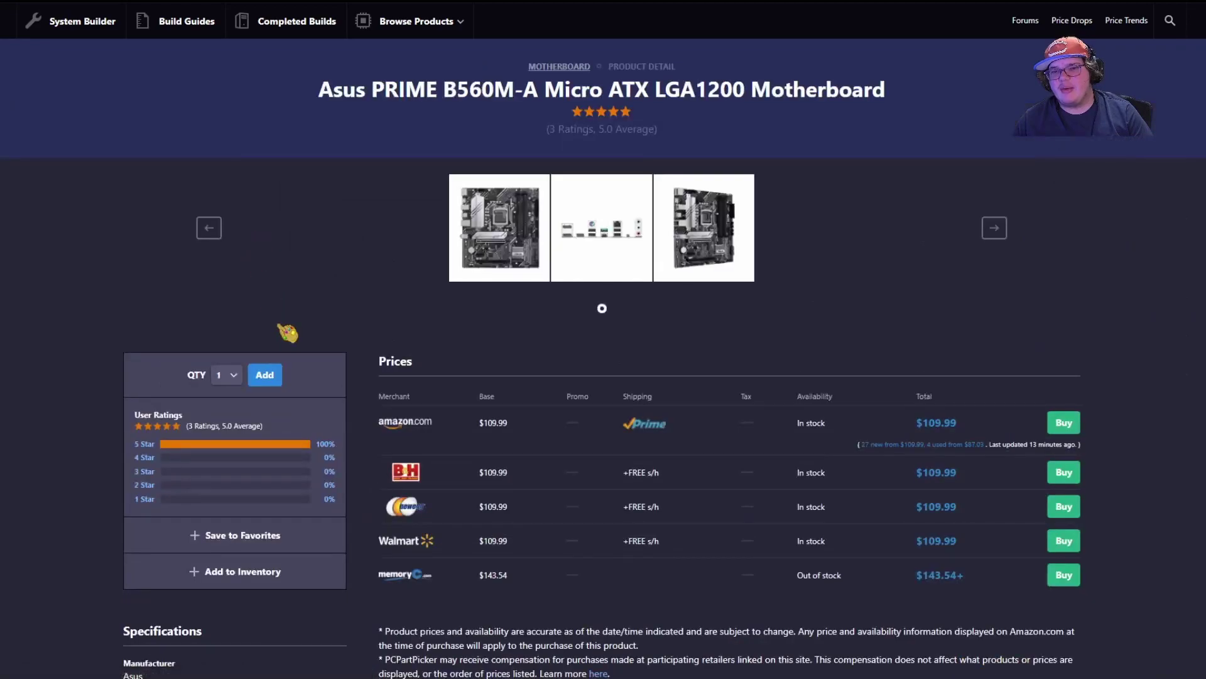
{"action": "left_click", "coordinate": [265, 374]}
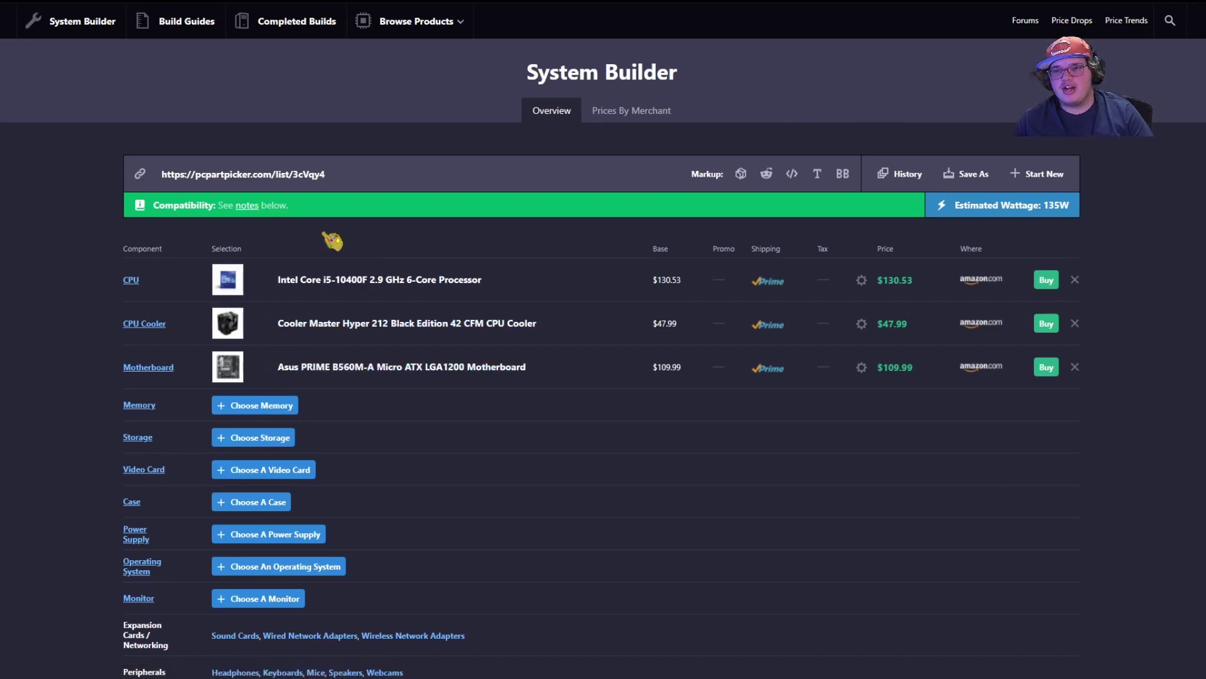
- Review the part list with its total and compatibility notes, and inspect the enlarged image of the Asus motherboard before returning to the list
{"action": "scroll", "coordinate": [314, 235], "scroll_direction": "down", "scroll_amount": 5}
{"action": "scroll", "coordinate": [386, 499], "scroll_direction": "up", "scroll_amount": 1}
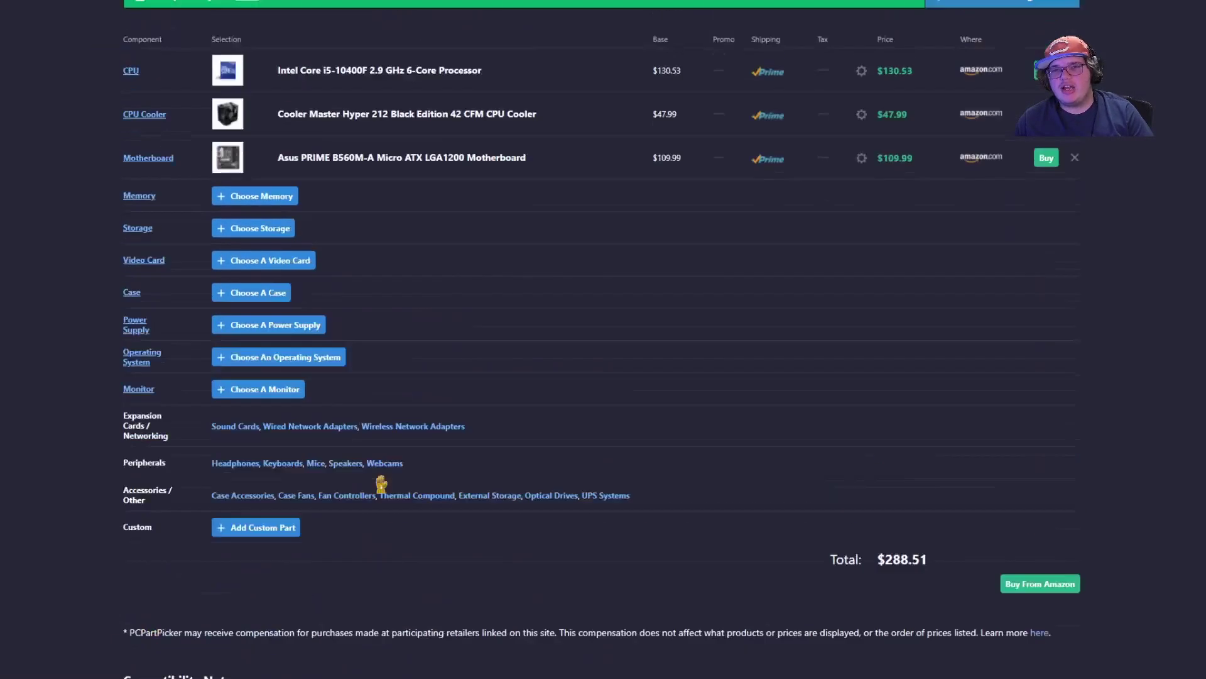
{"action": "scroll", "coordinate": [386, 499], "scroll_direction": "up", "scroll_amount": 5}
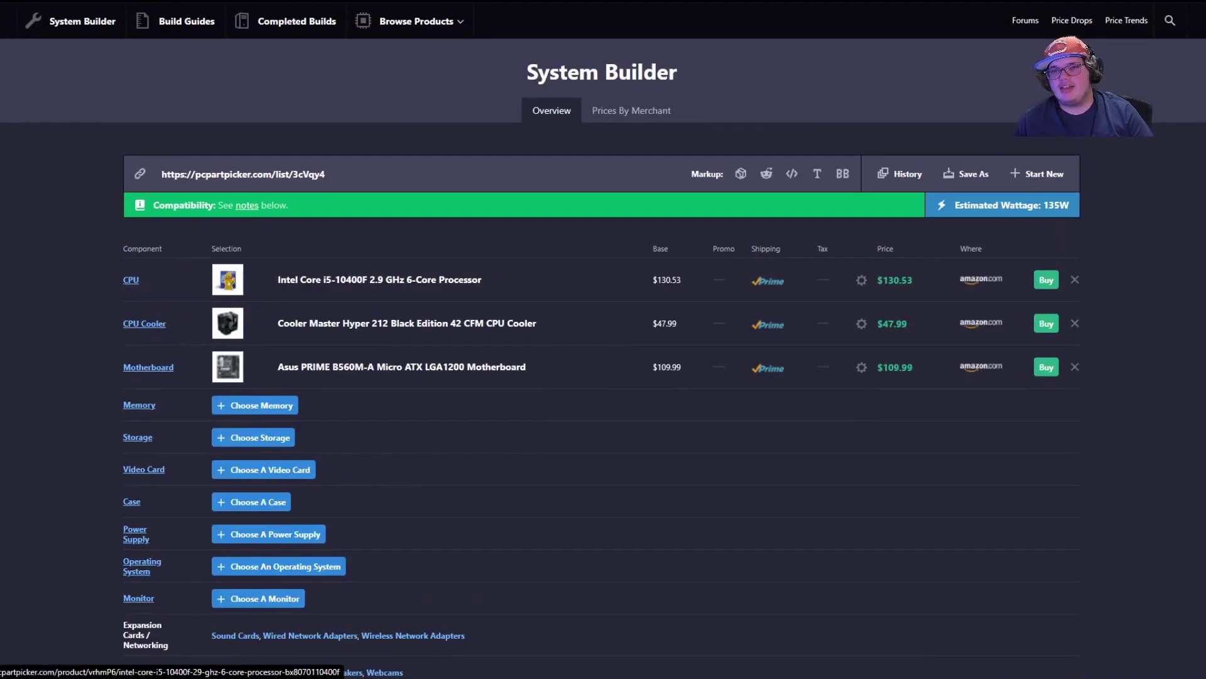
{"action": "scroll", "coordinate": [620, 331], "scroll_direction": "down", "scroll_amount": 7}
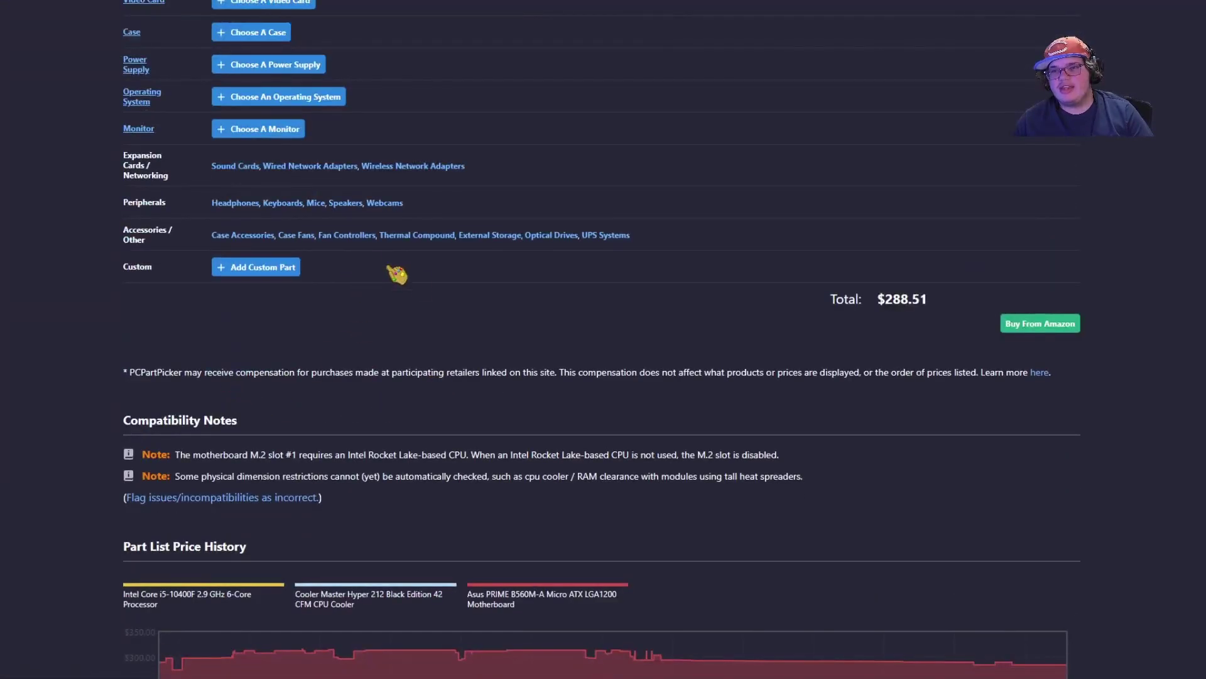
{"action": "scroll", "coordinate": [282, 419], "scroll_direction": "up", "scroll_amount": 6}
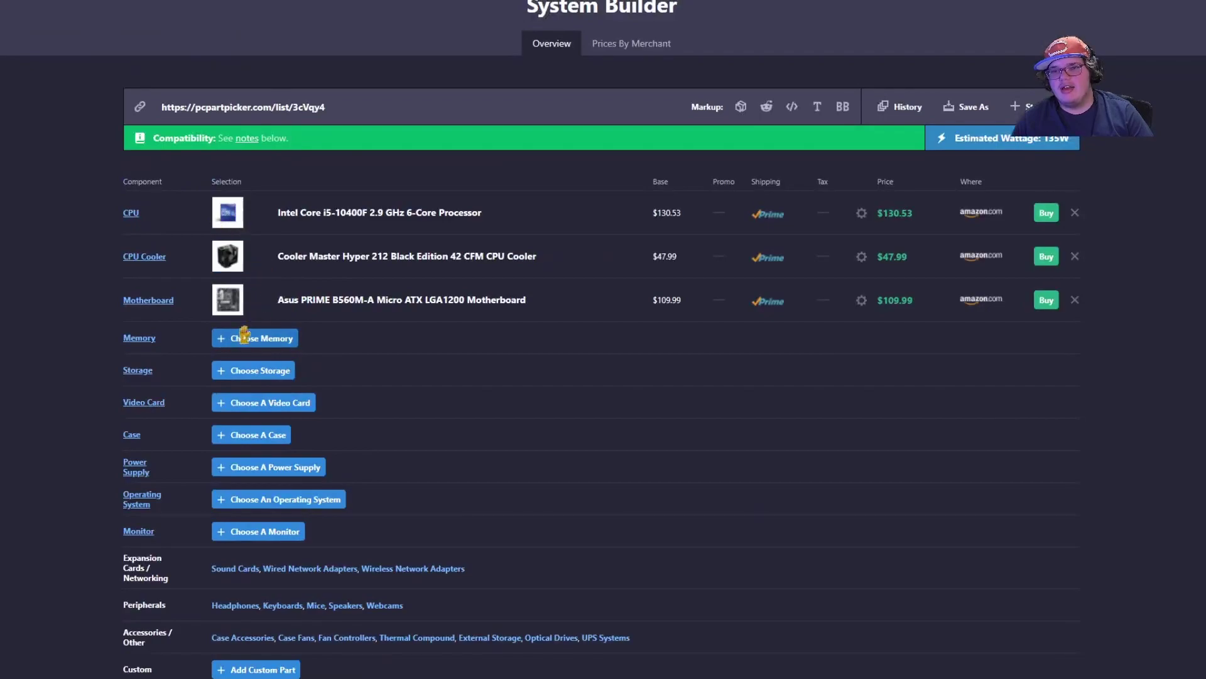
{"action": "left_click", "coordinate": [235, 309]}
{"action": "left_click", "coordinate": [516, 233]}
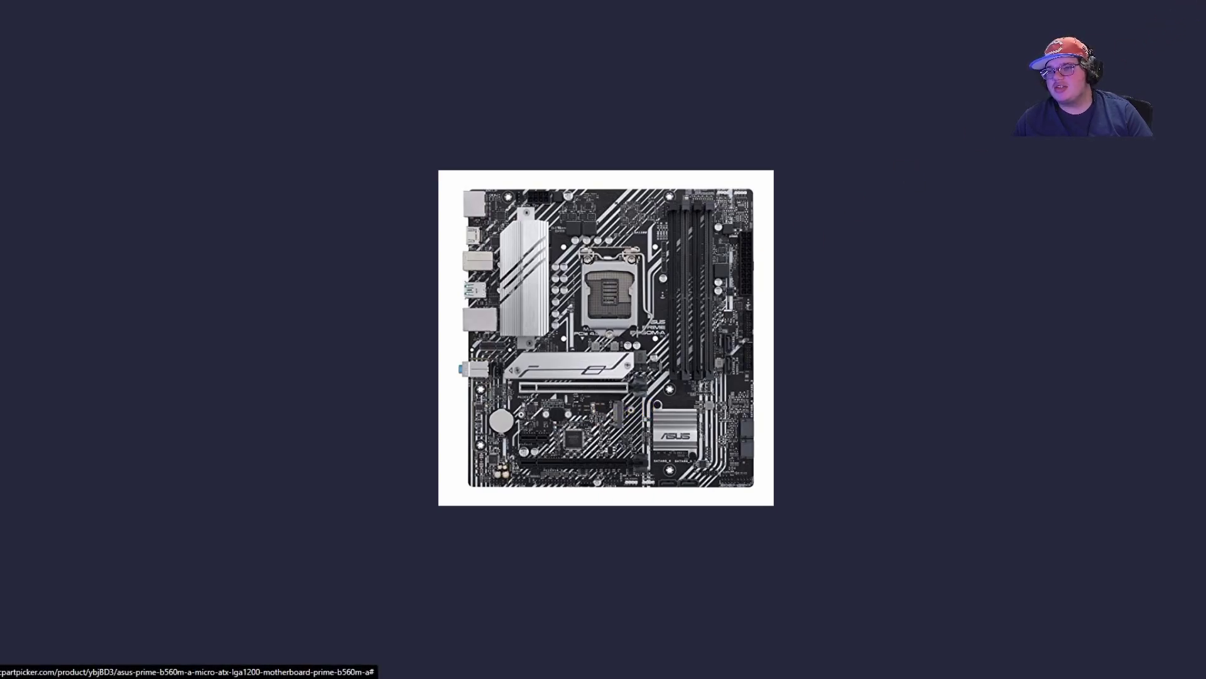
{"action": "left_click", "coordinate": [316, 402]}
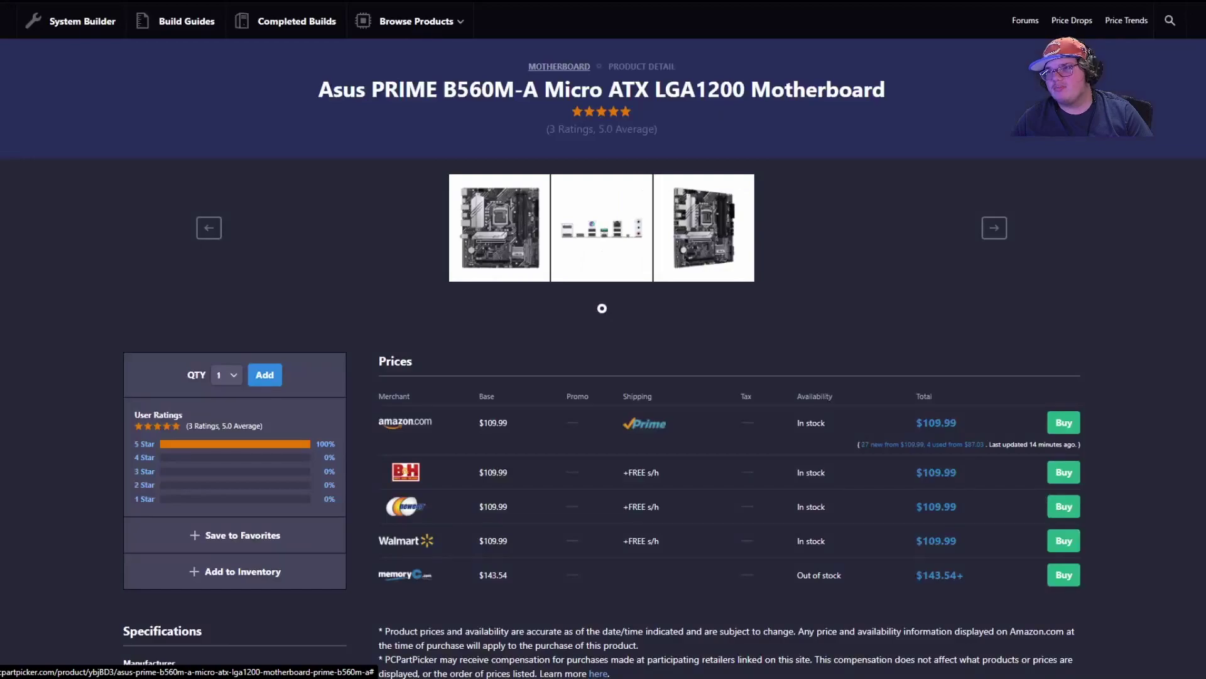
{"action": "left_click", "coordinate": [264, 375]}
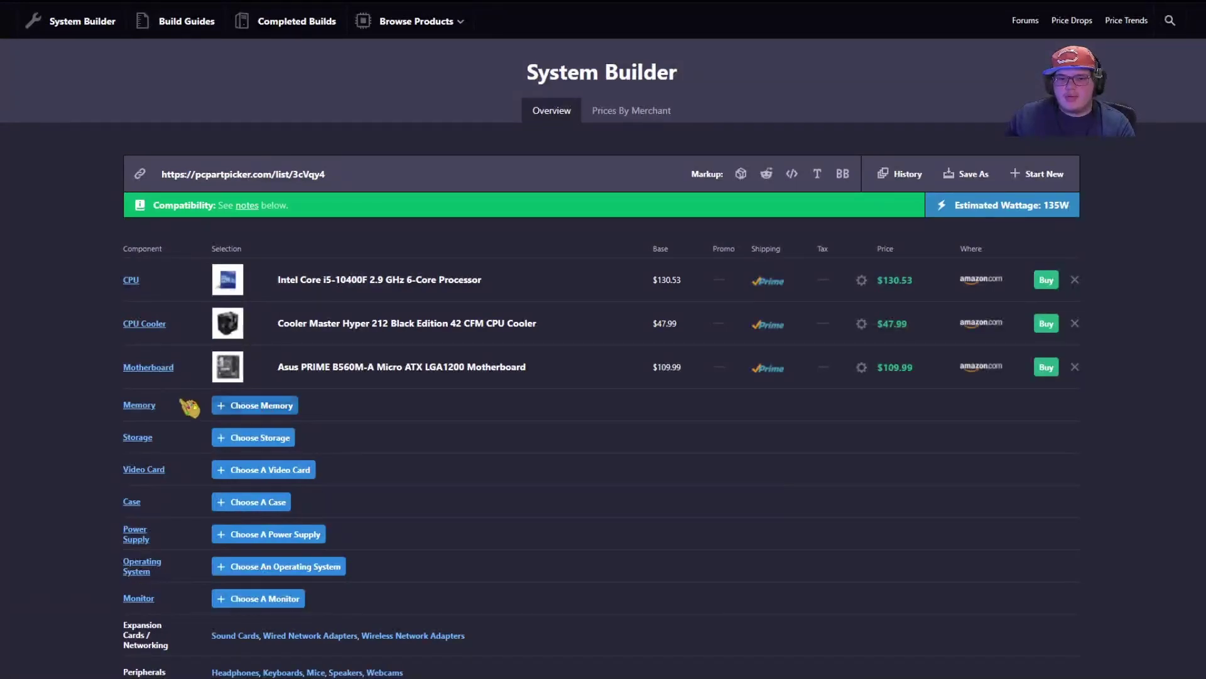
- Add the Corsair Vengeance LPX 16 GB (2 x 8GB) DDR4-3200 memory kit to the part list
{"action": "left_click", "coordinate": [237, 404]}
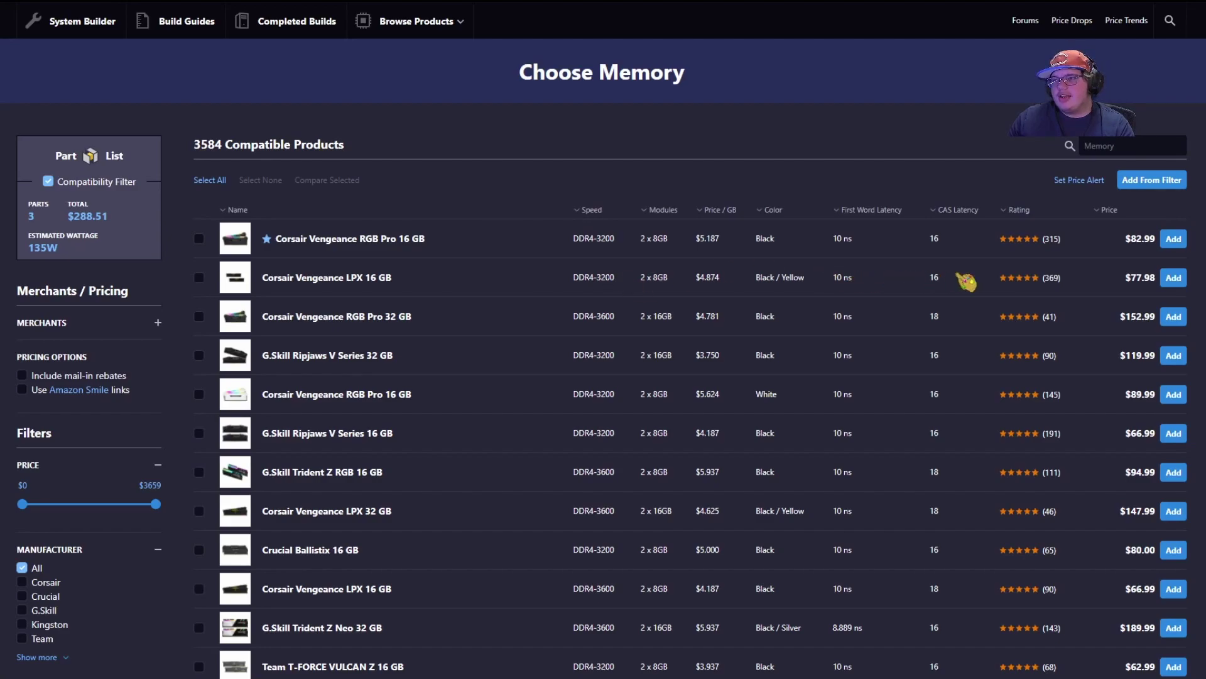
{"action": "left_click", "coordinate": [1174, 278]}
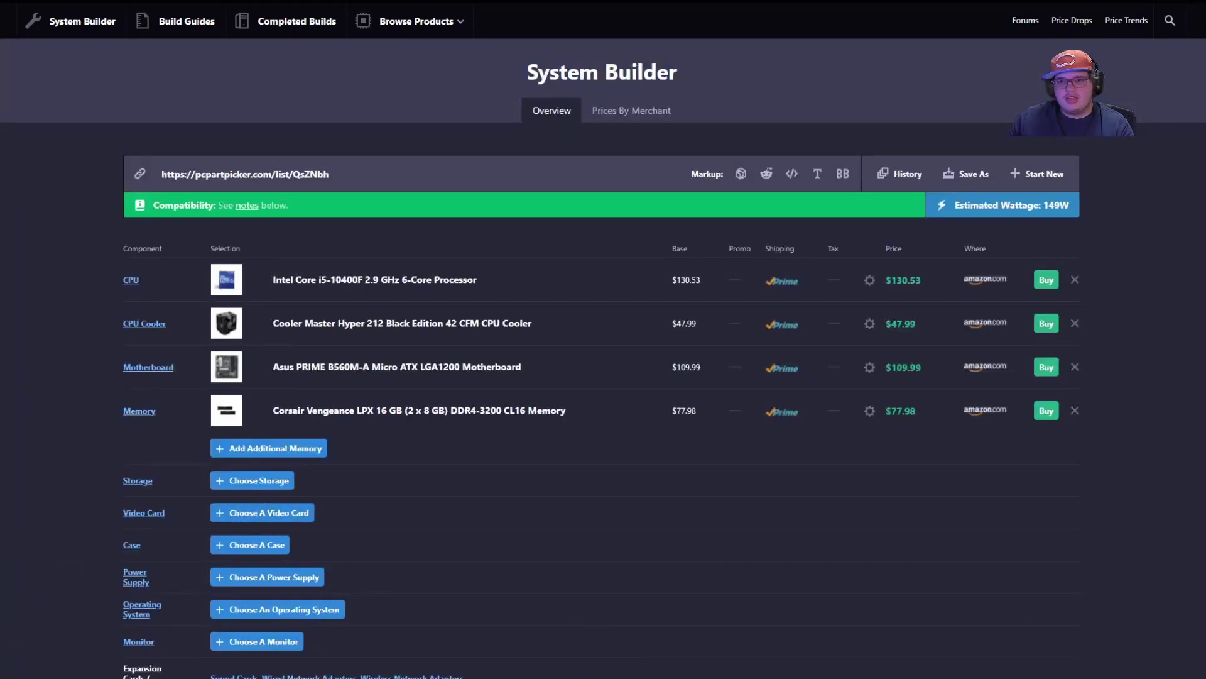
- Add the Western Digital Blue SN550 500 GB M.2-2280 NVMe solid state drive to the part list as storage
{"action": "left_click", "coordinate": [280, 482]}
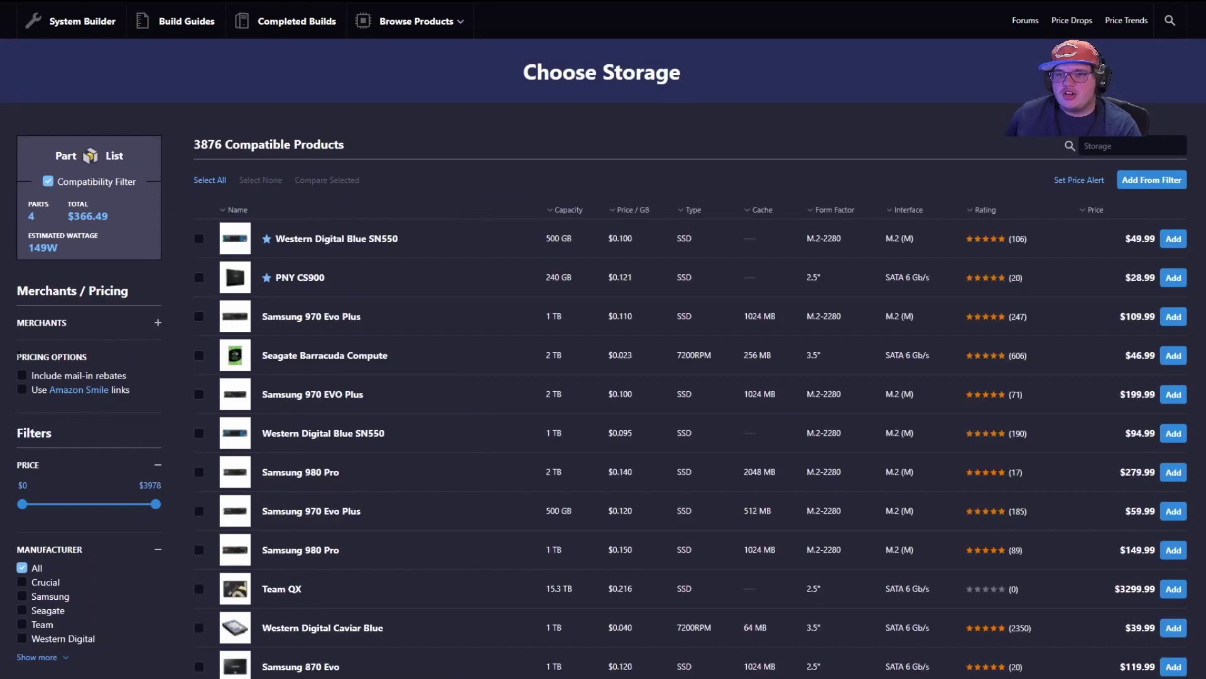
{"action": "mouse_move", "coordinate": [235, 237]}
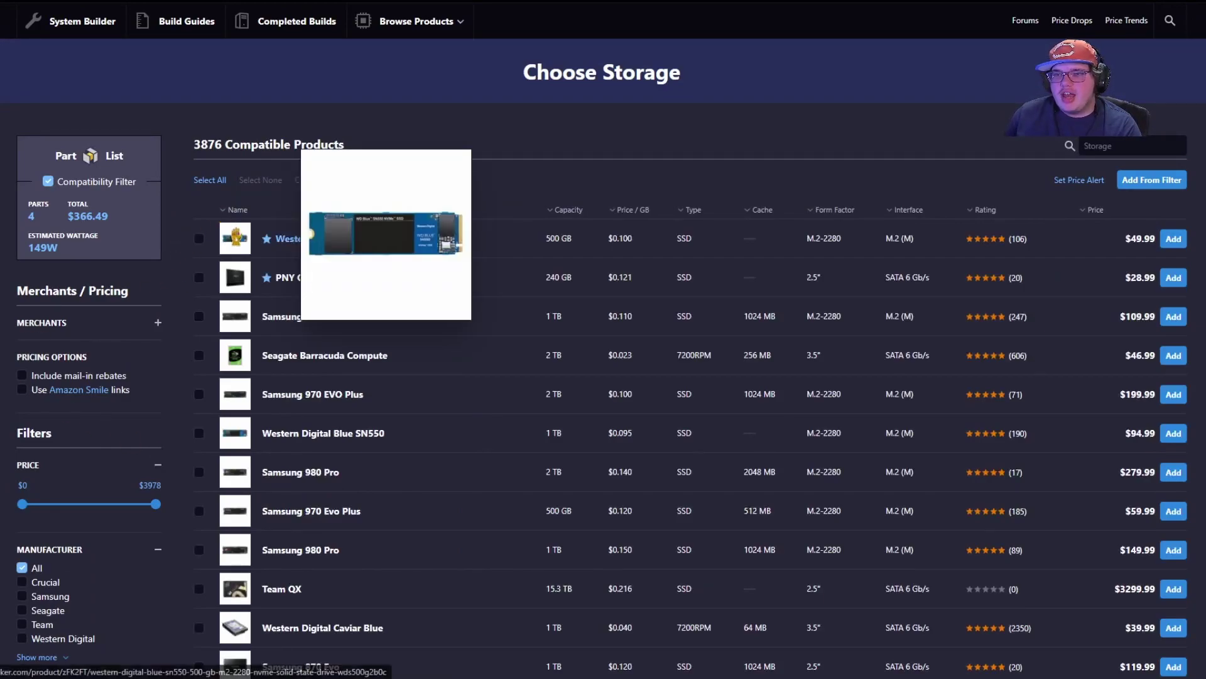
{"action": "mouse_move", "coordinate": [235, 277]}
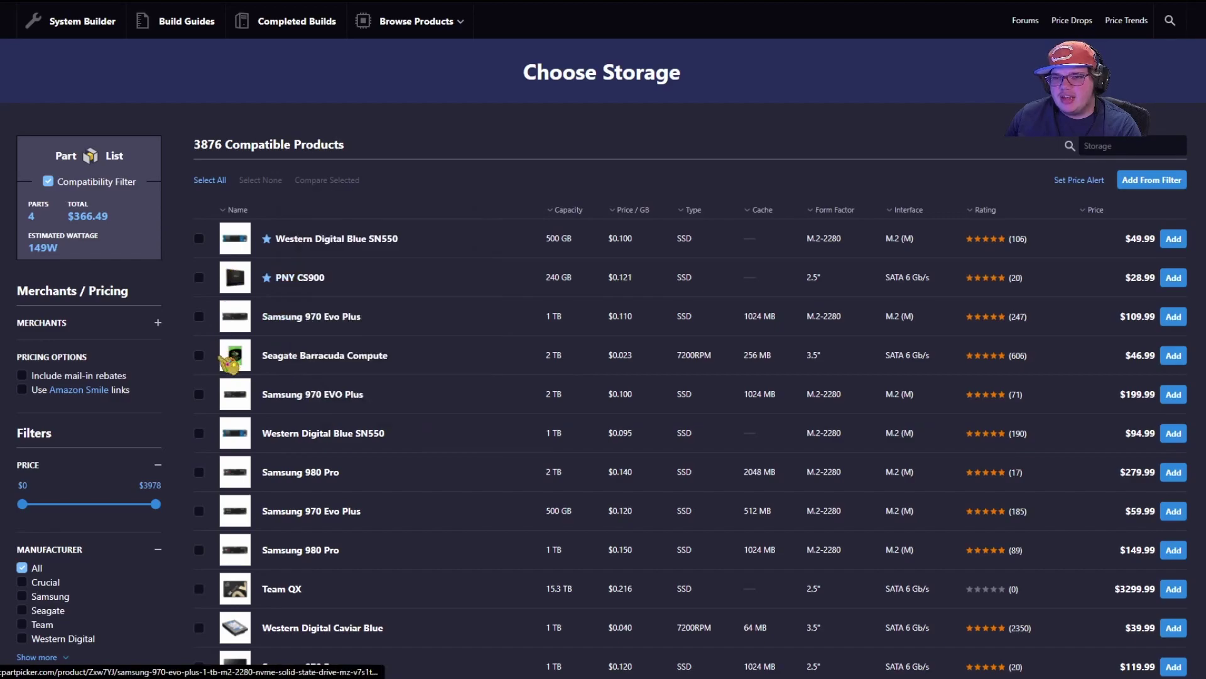
{"action": "mouse_move", "coordinate": [235, 355]}
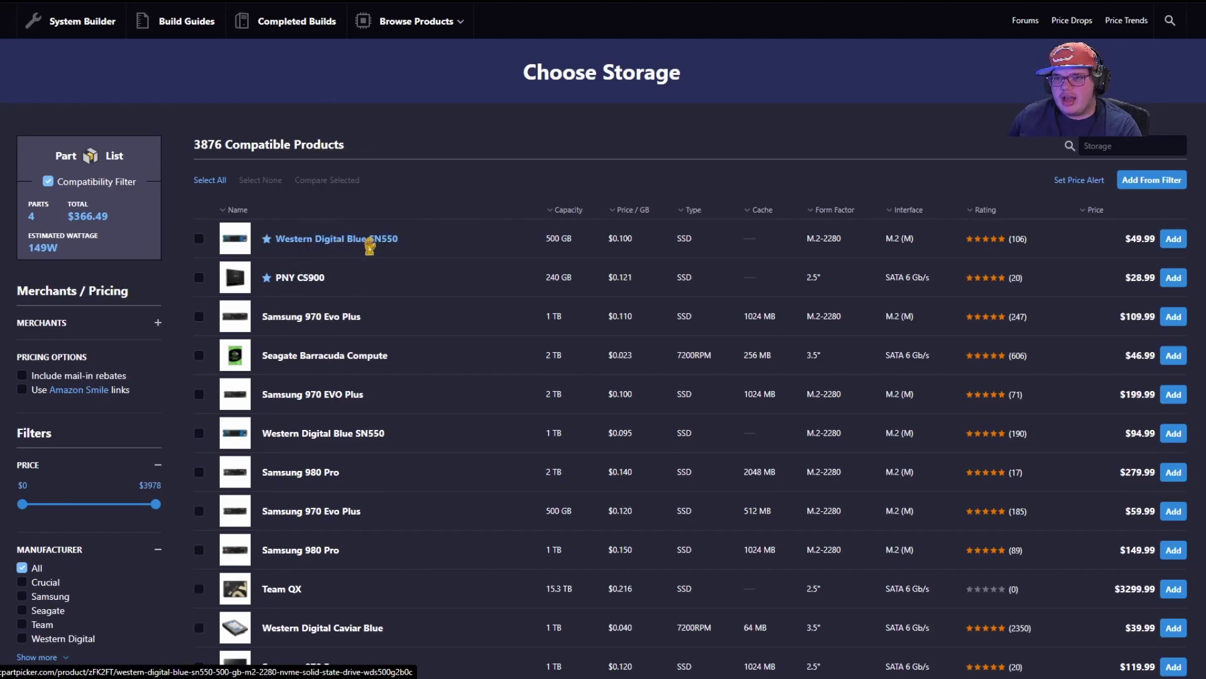
{"action": "left_click", "coordinate": [1173, 242]}
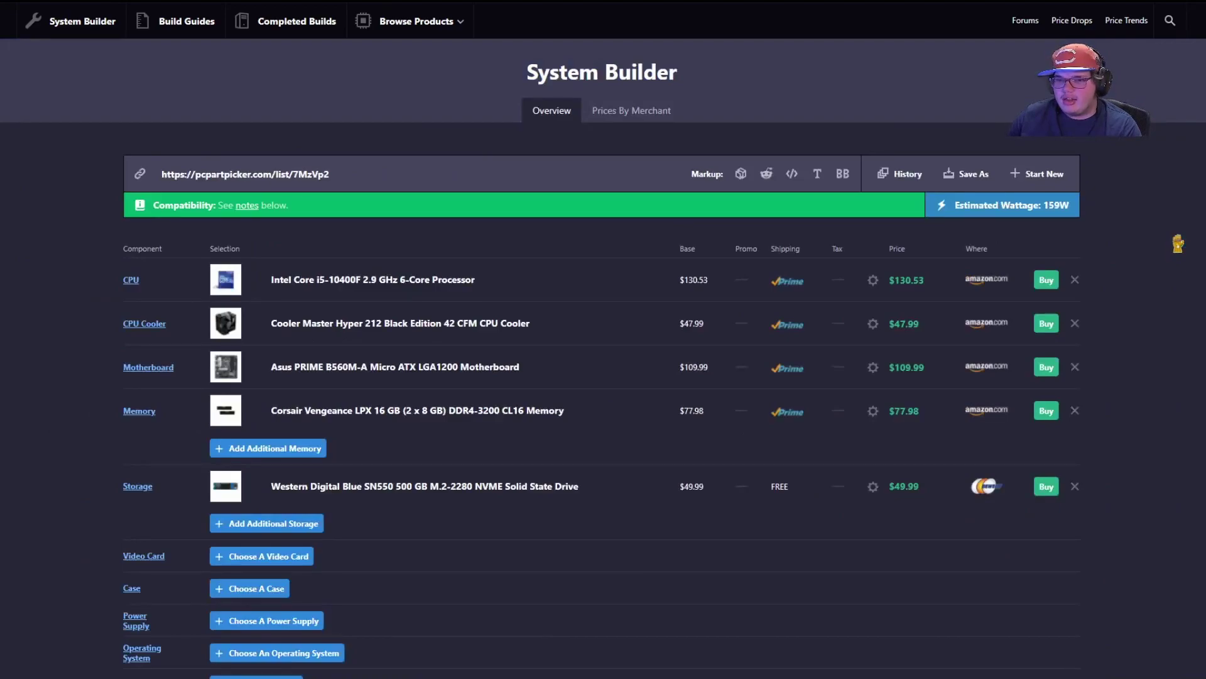
- Search the additional storage options for 3tb and add the Western Digital WD Blue 3 TB 5400RPM hard drive
{"action": "left_click", "coordinate": [312, 528]}
{"action": "left_click", "coordinate": [1107, 146]}
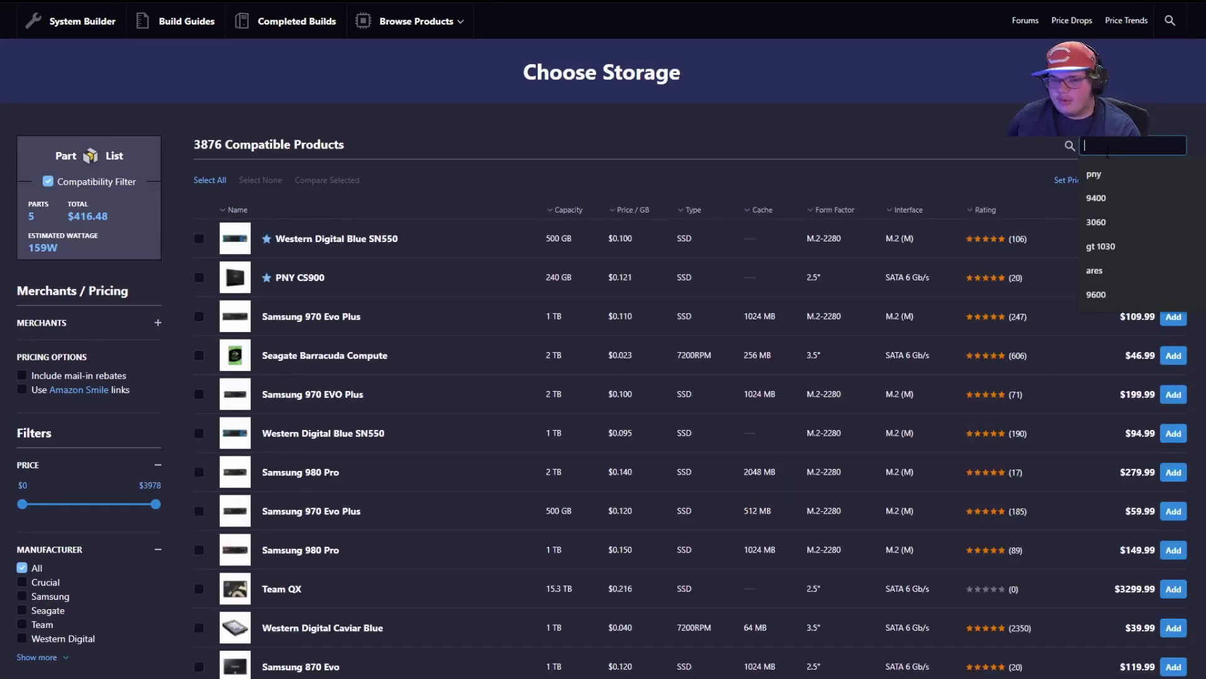
{"action": "type", "text": "3tb"}
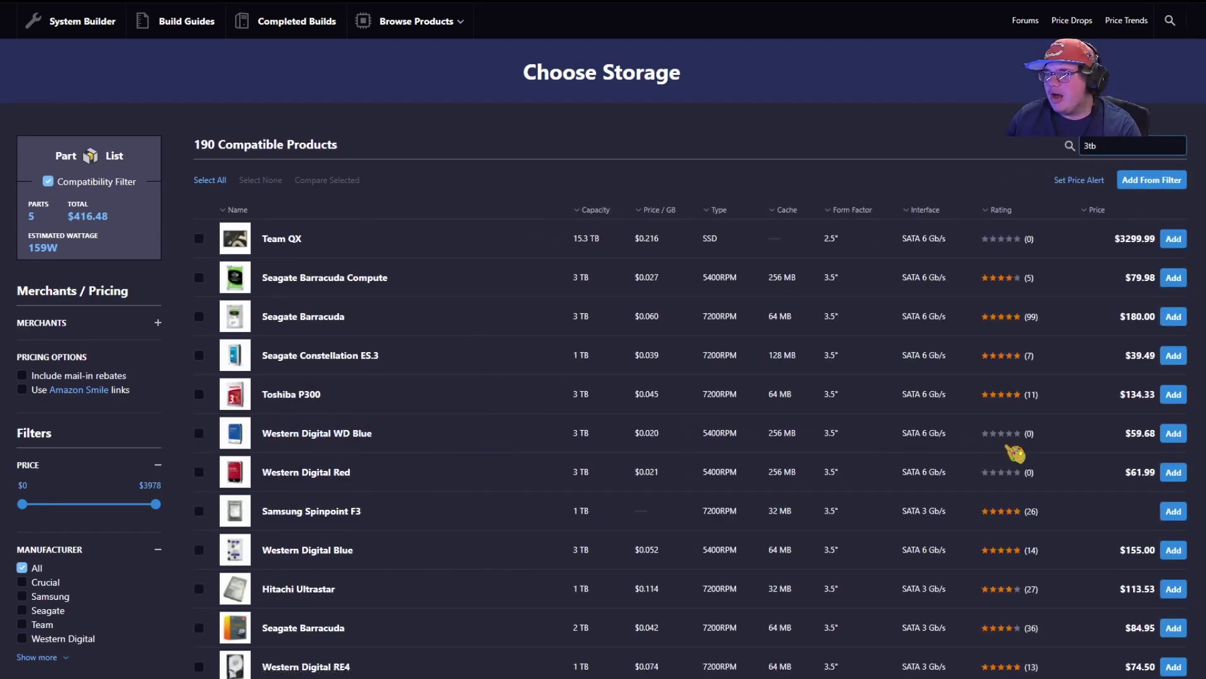
{"action": "left_click", "coordinate": [1179, 434]}
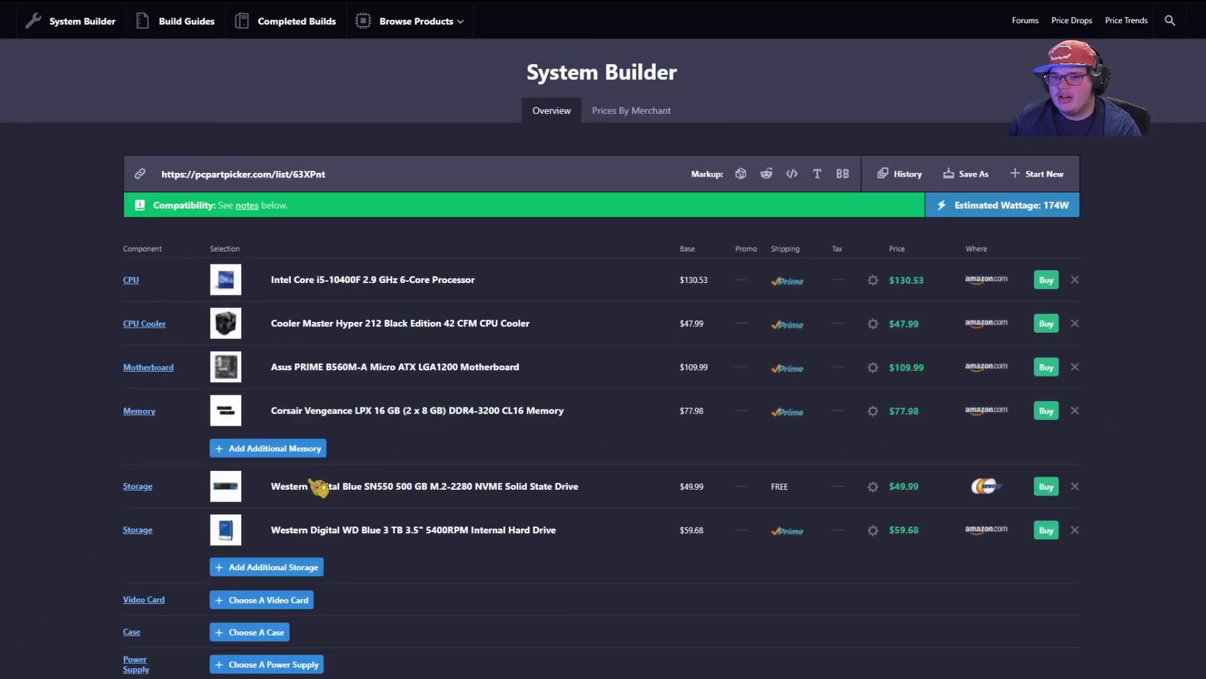
- Browse the compatible cases, search them for cooler master, and add the Cooler Master MasterBox MB311L ARGB to the part list
{"action": "scroll", "coordinate": [343, 481], "scroll_direction": "down", "scroll_amount": 2}
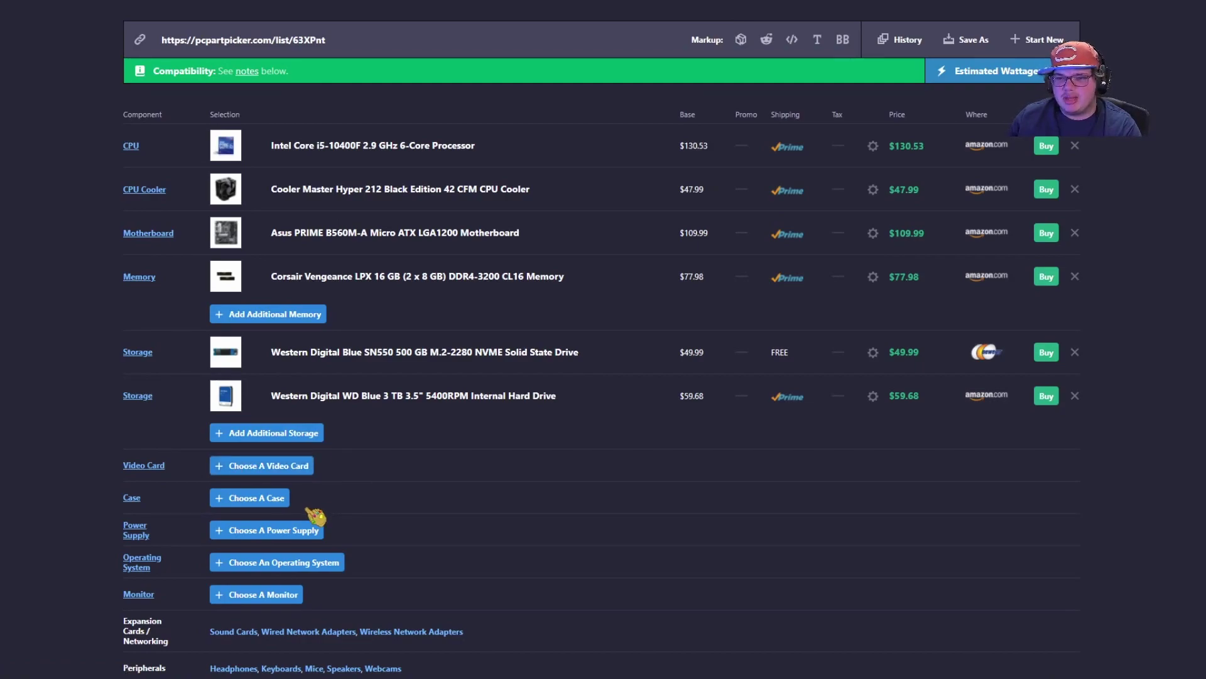
{"action": "left_click", "coordinate": [244, 501]}
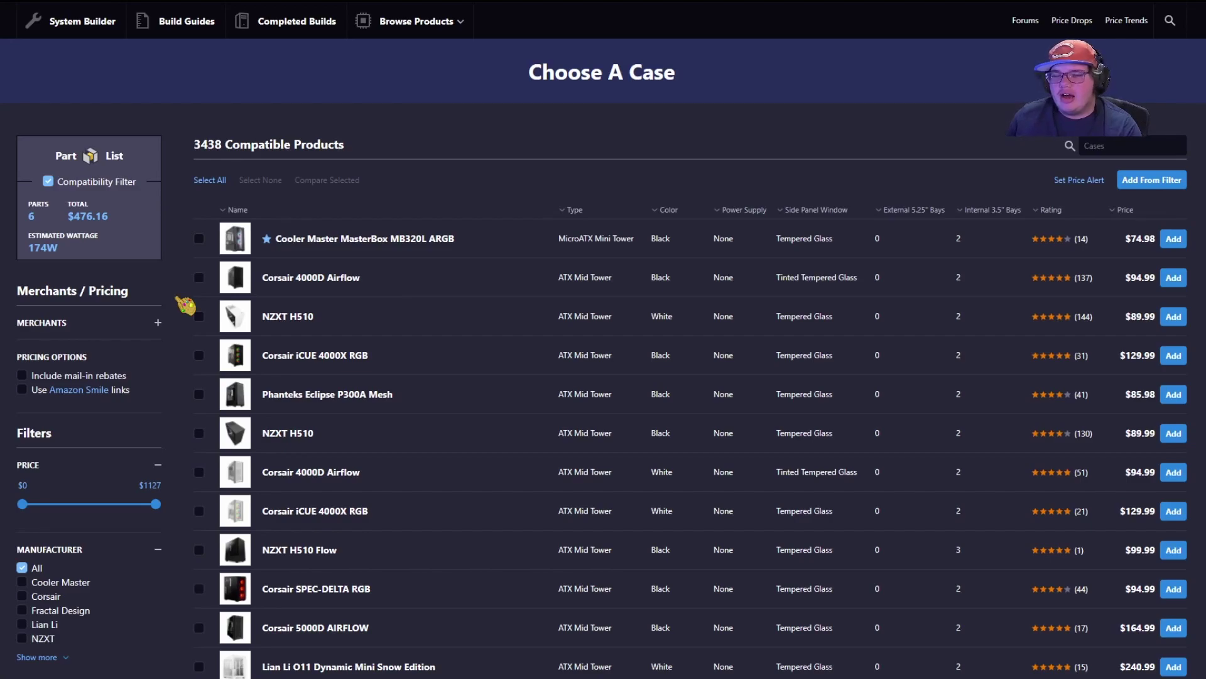
{"action": "mouse_move", "coordinate": [242, 238]}
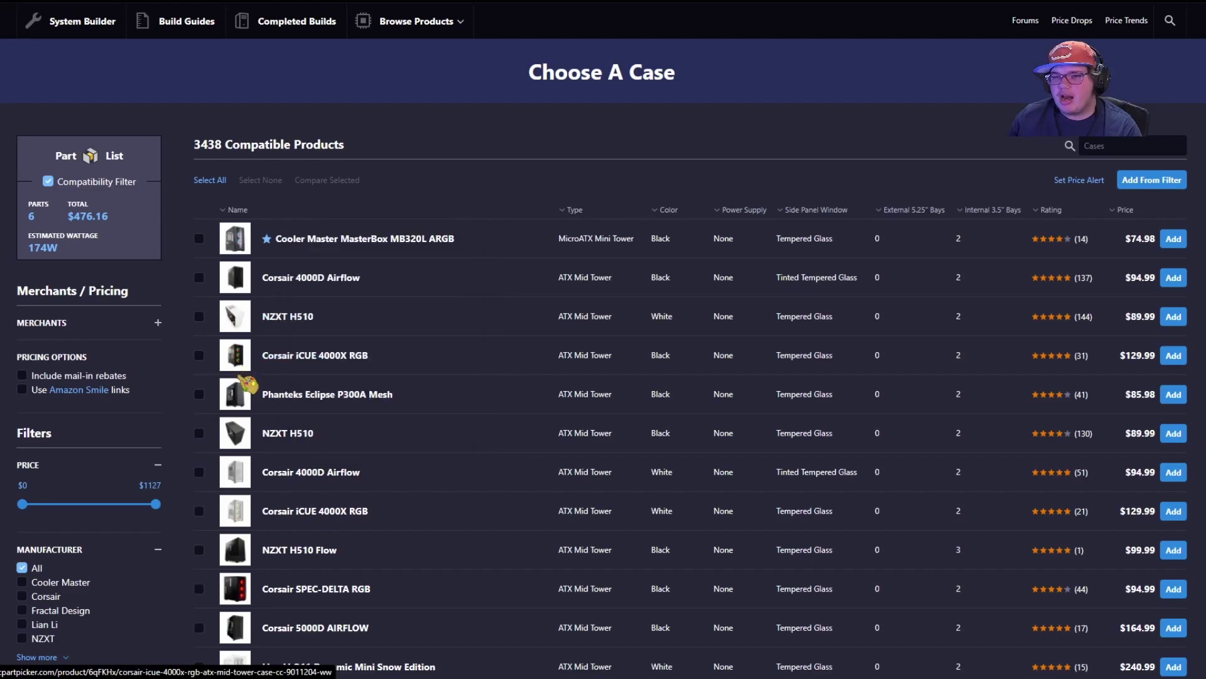
{"action": "mouse_move", "coordinate": [238, 432]}
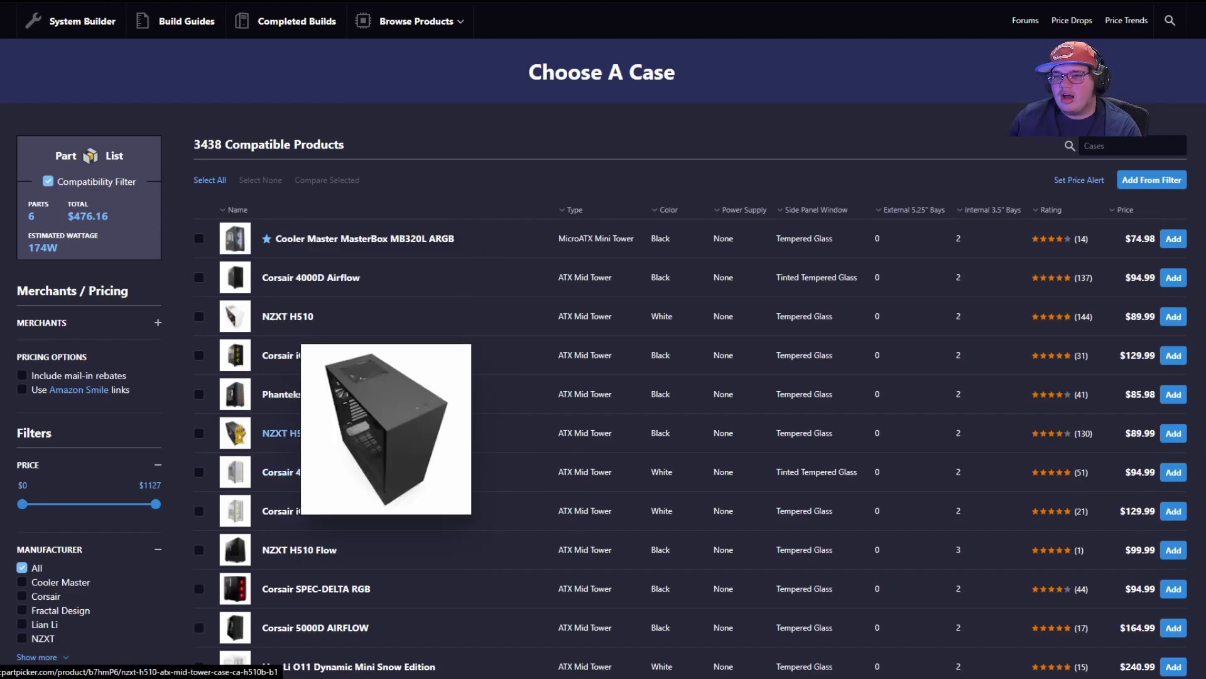
{"action": "mouse_move", "coordinate": [240, 394]}
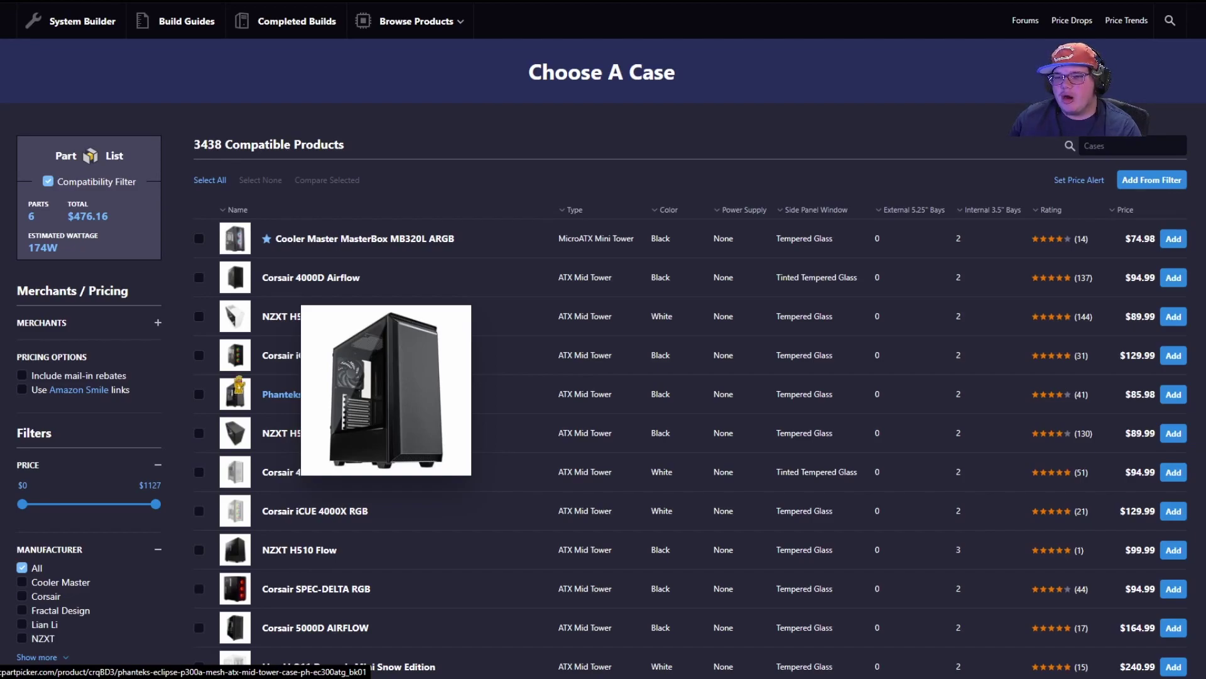
{"action": "mouse_move", "coordinate": [230, 314]}
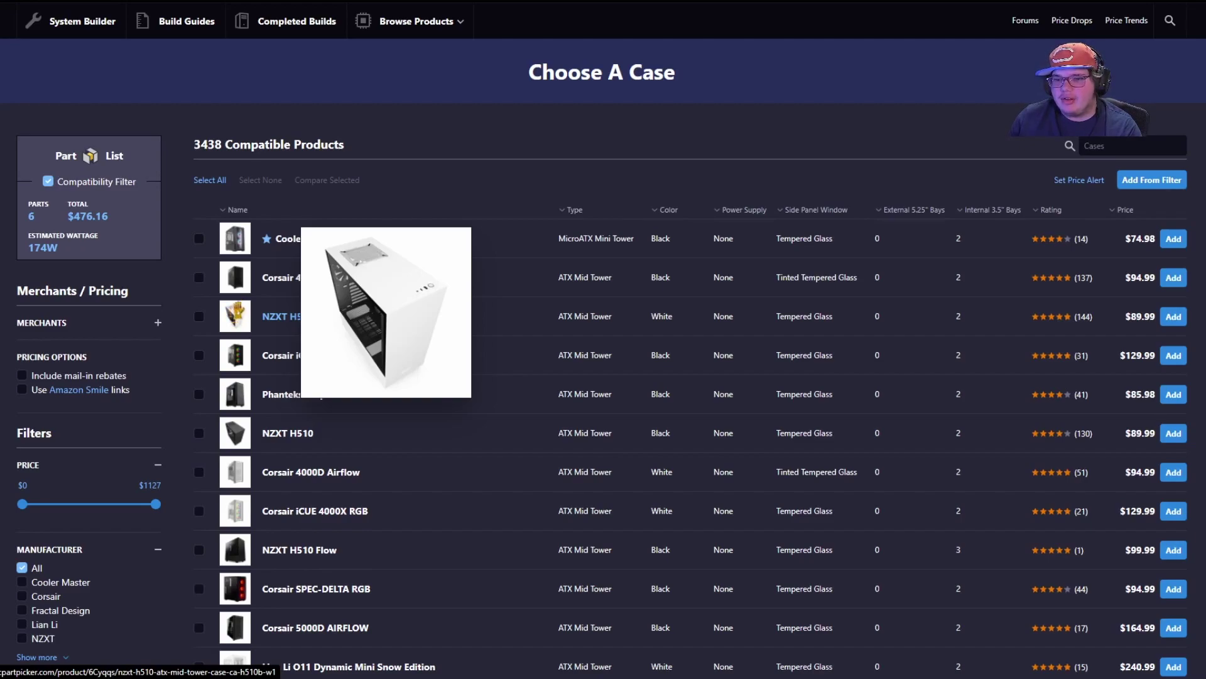
{"action": "left_click", "coordinate": [1162, 144]}
{"action": "type", "text": "cooler"}
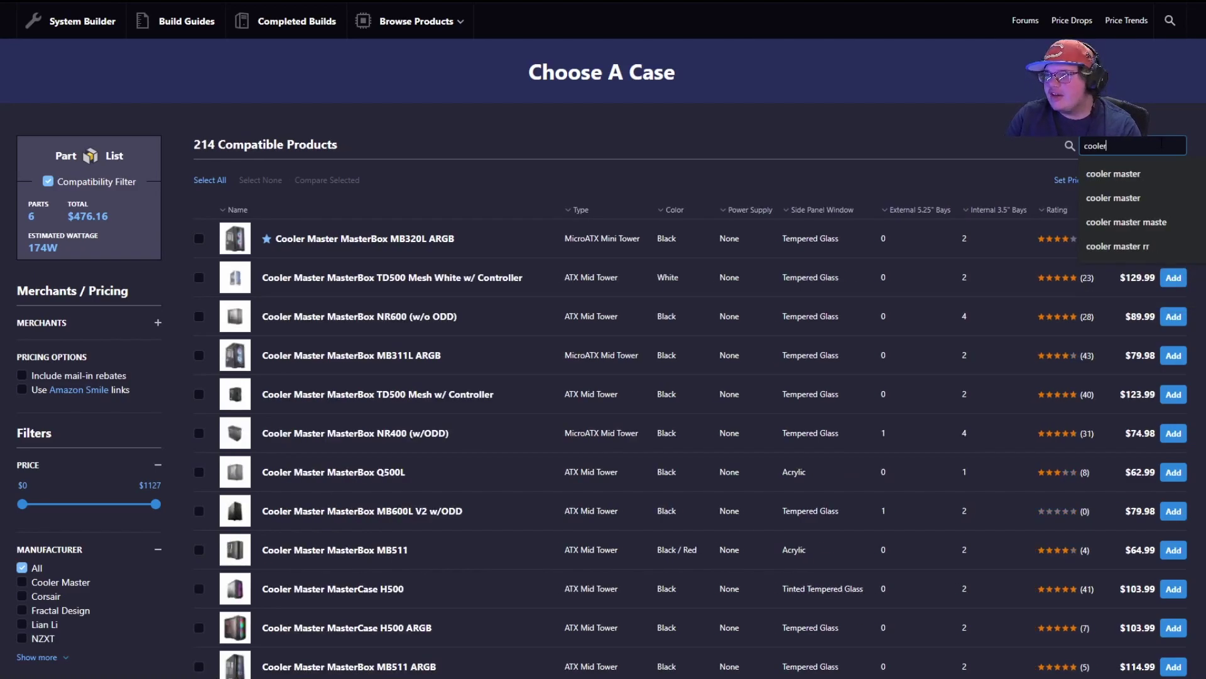
{"action": "left_click", "coordinate": [1113, 198]}
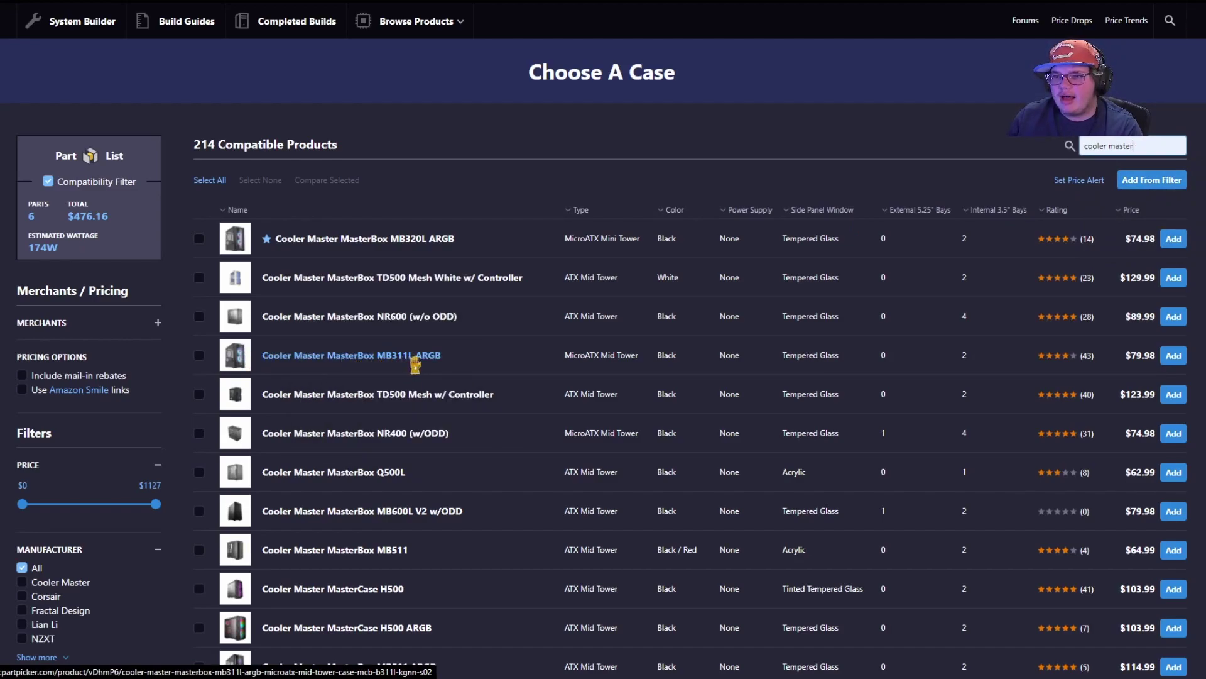
{"action": "mouse_move", "coordinate": [236, 355]}
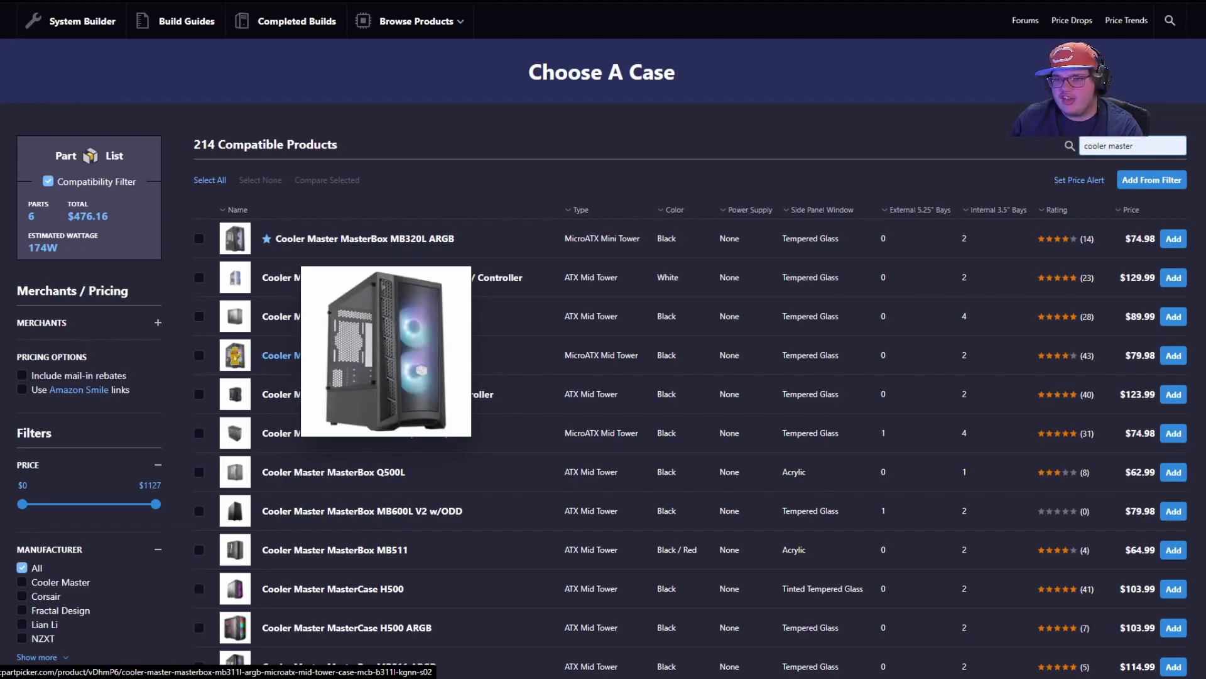
{"action": "left_click", "coordinate": [1173, 355]}
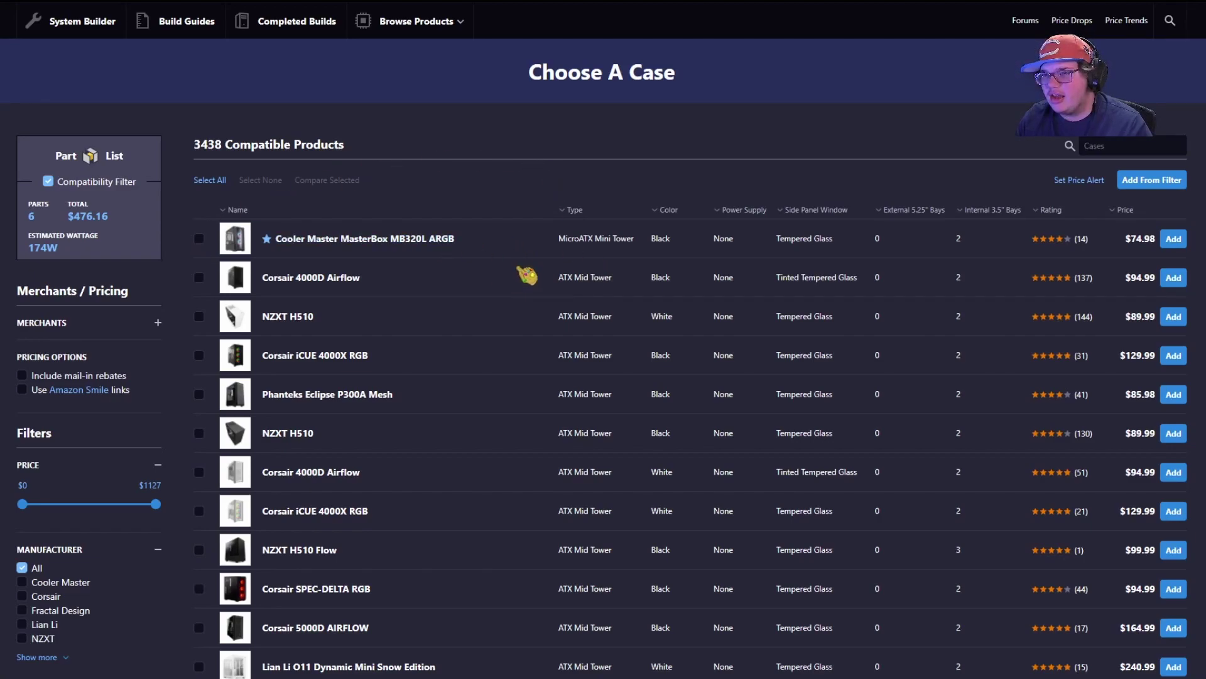
- Examine the product page of the Cooler Master MasterBox MB320L ARGB case with its images and merchant prices
{"action": "mouse_move", "coordinate": [230, 249]}
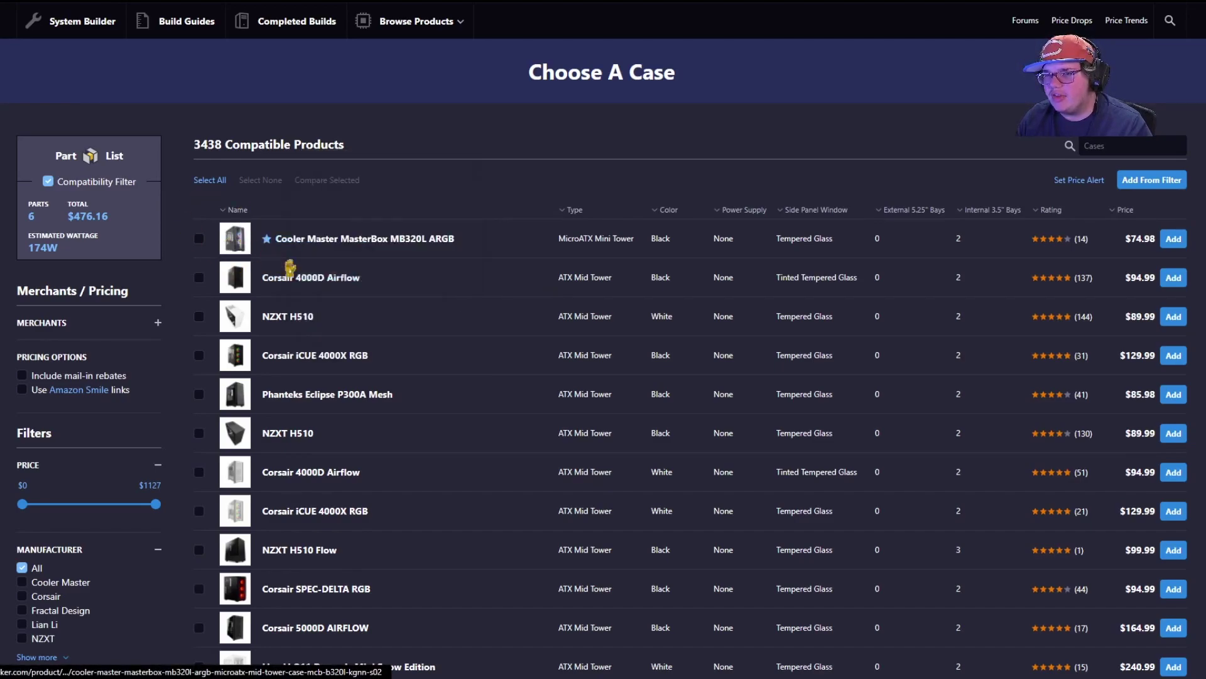
{"action": "mouse_move", "coordinate": [228, 282]}
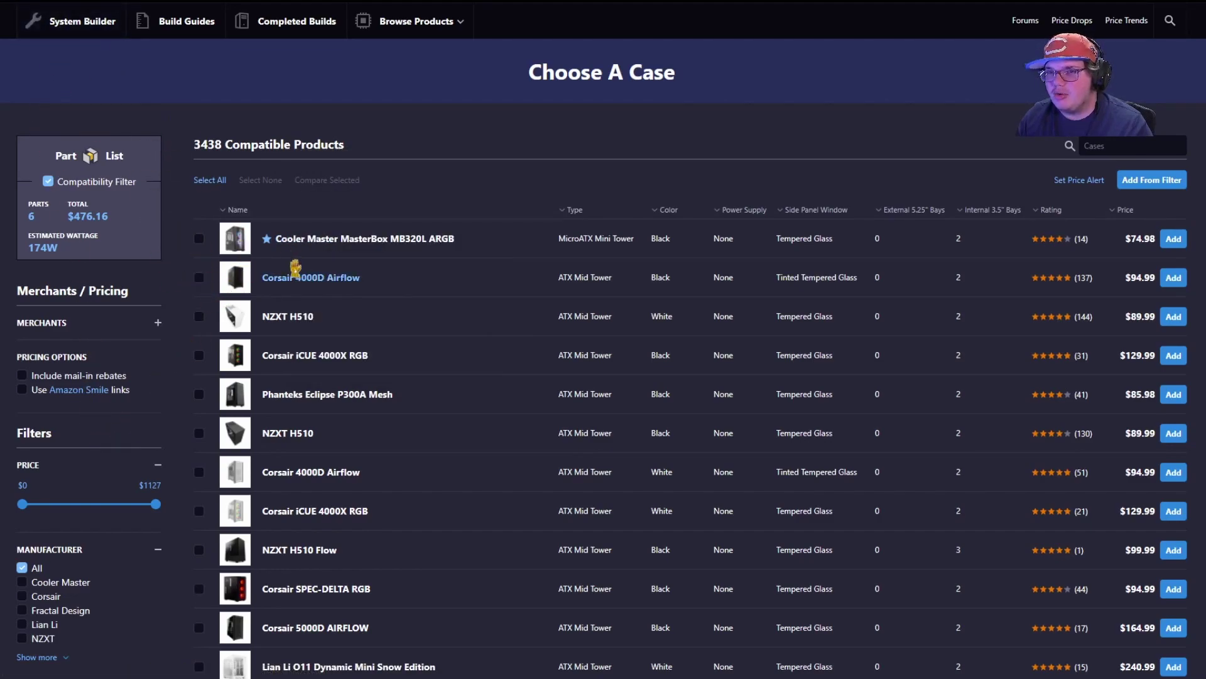
{"action": "left_click", "coordinate": [357, 238]}
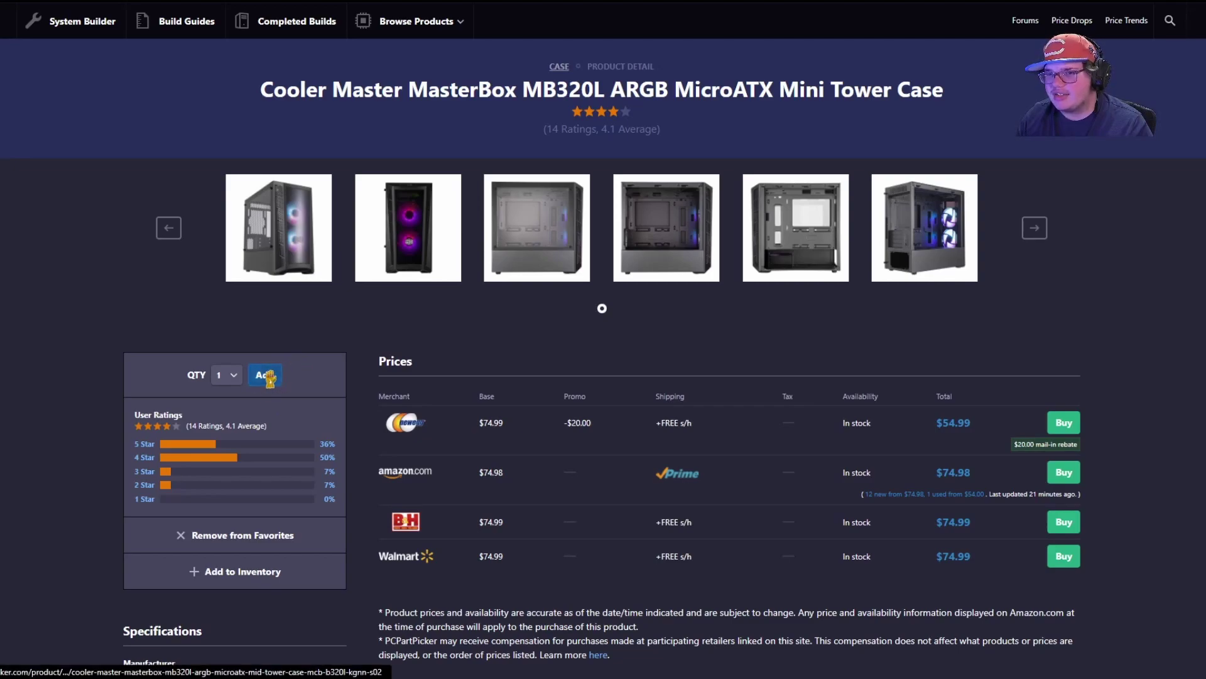
{"action": "left_click", "coordinate": [277, 377]}
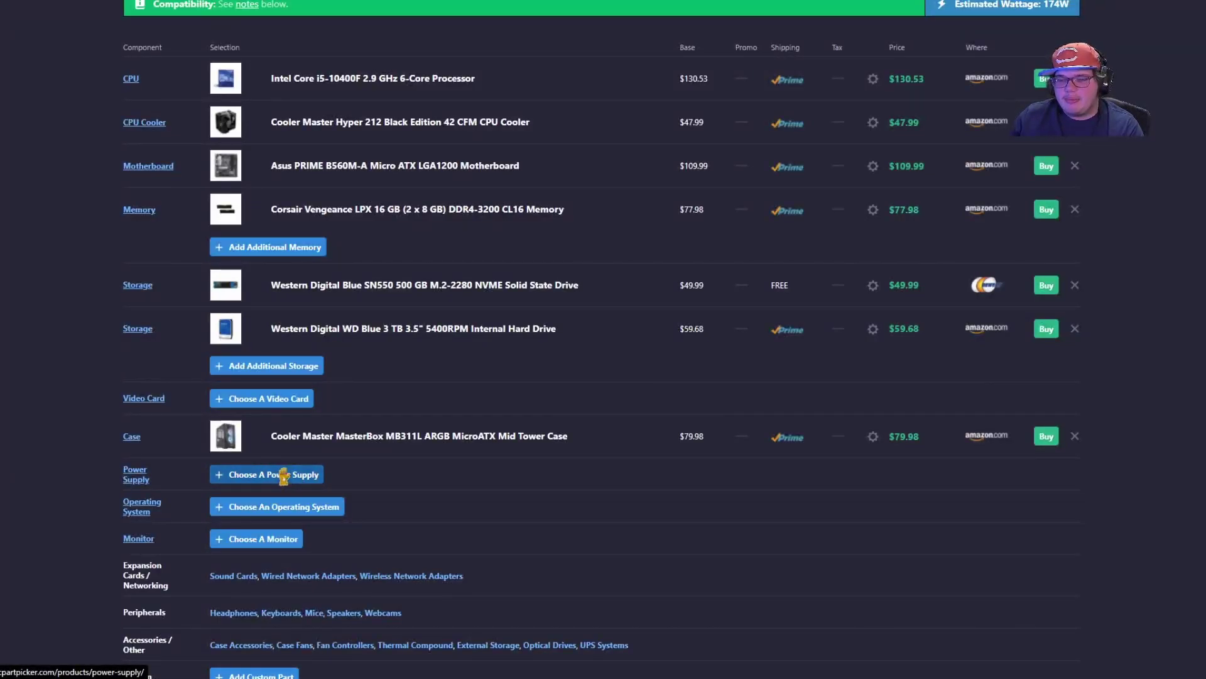
- Add the Corsair RMx (2018) 650 W 80+ Gold fully modular power supply to the part list
{"action": "left_click", "coordinate": [253, 475]}
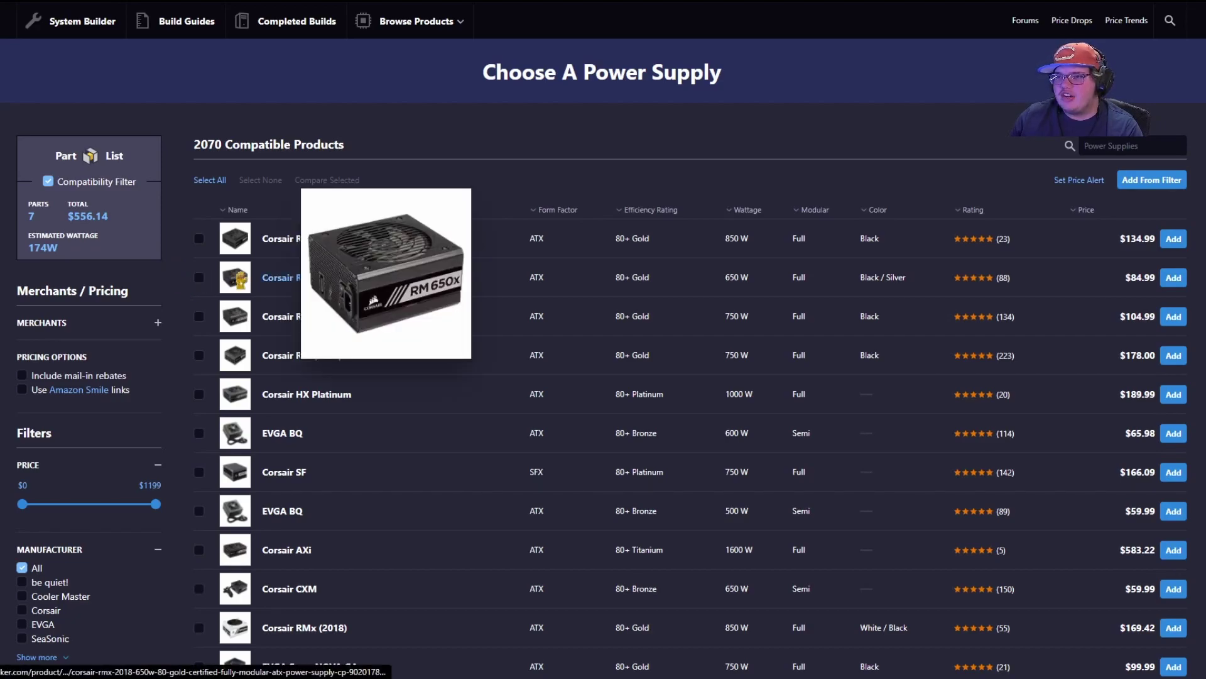
{"action": "mouse_move", "coordinate": [237, 283]}
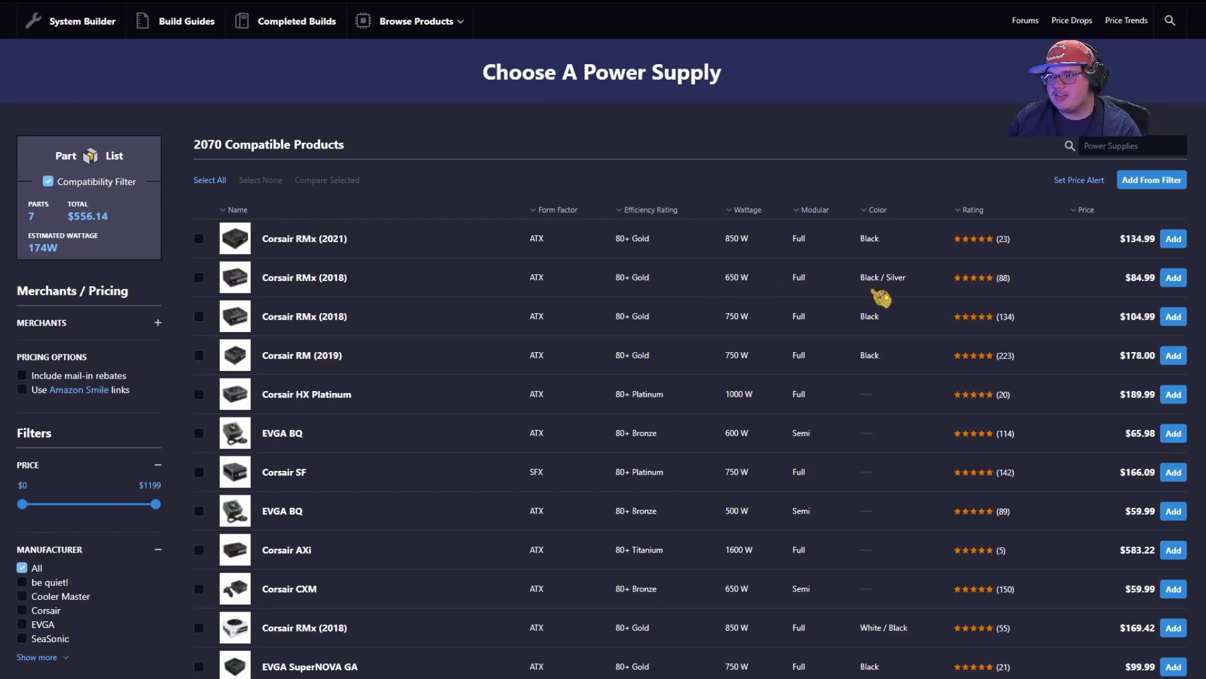
{"action": "left_click", "coordinate": [1180, 278]}
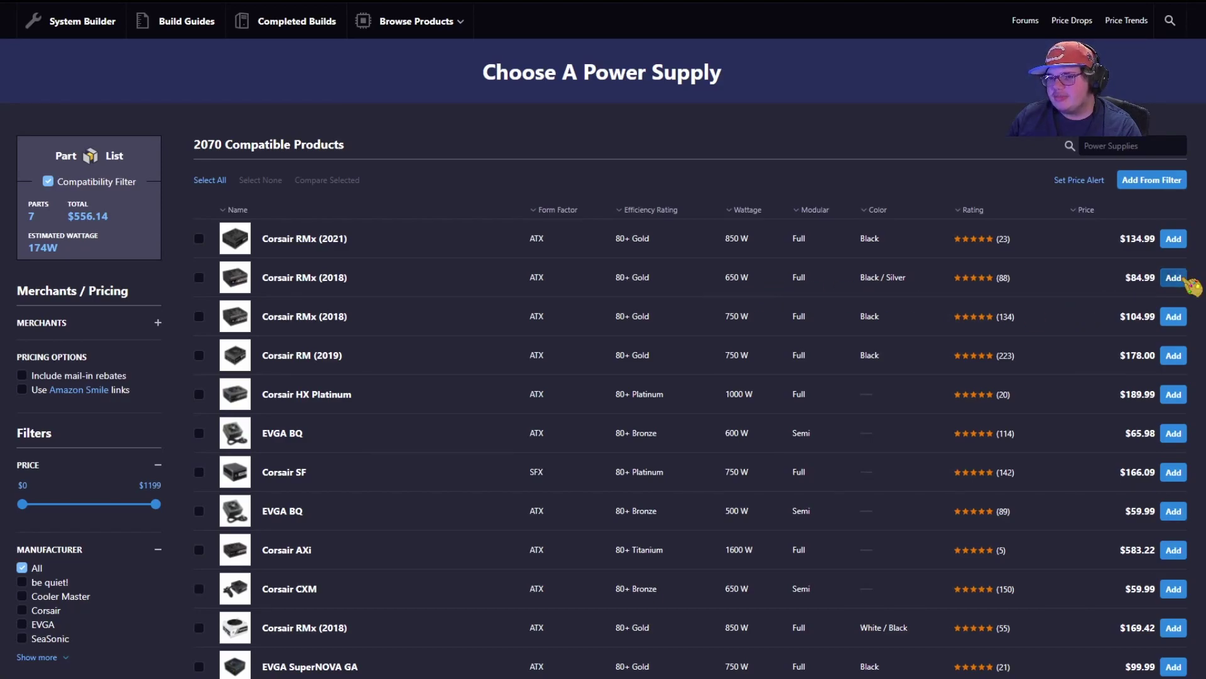
- Search the video cards for 3060 and add the NVIDIA Founders Edition GeForce RTX 3060 Ti 8 GB to the part list
{"action": "scroll", "coordinate": [706, 344], "scroll_direction": "down", "scroll_amount": 3}
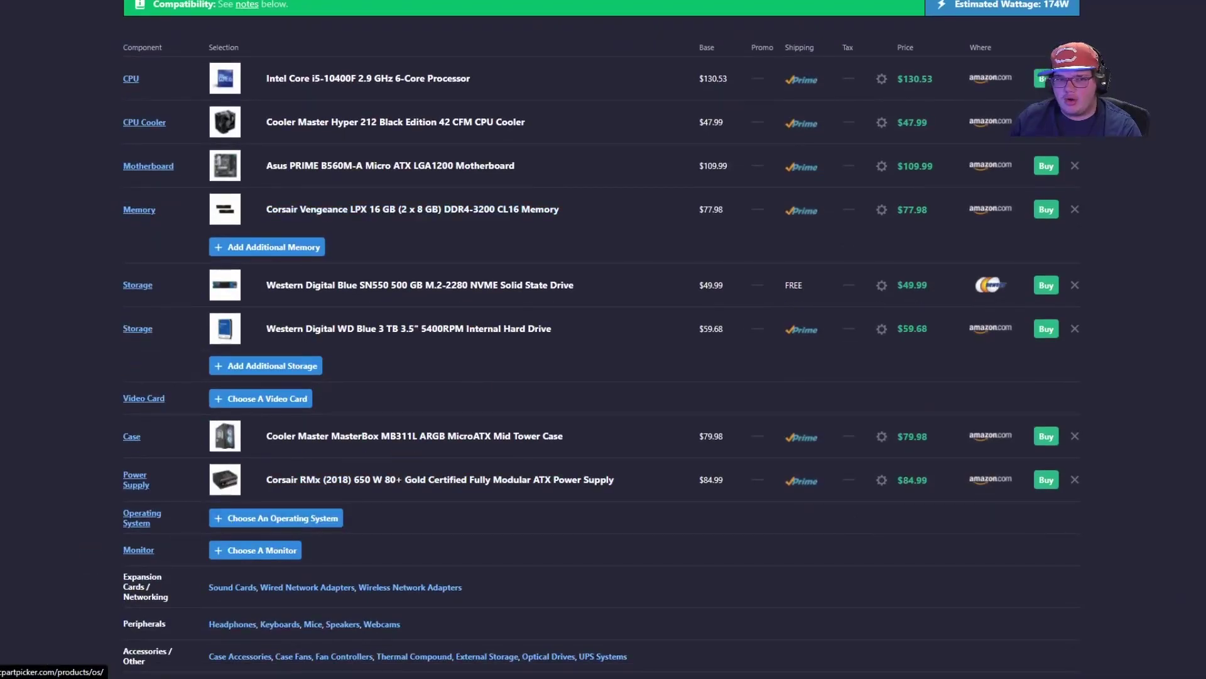
{"action": "scroll", "coordinate": [195, 542], "scroll_direction": "down", "scroll_amount": 1}
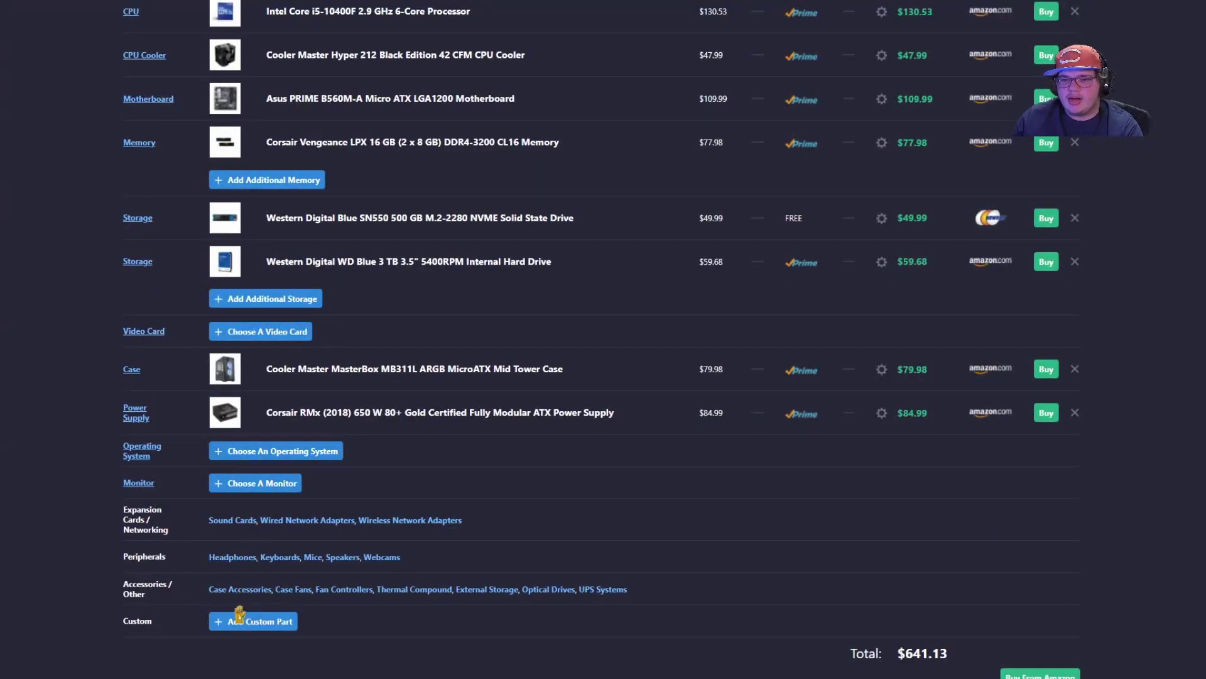
{"action": "scroll", "coordinate": [277, 484], "scroll_direction": "up", "scroll_amount": 1}
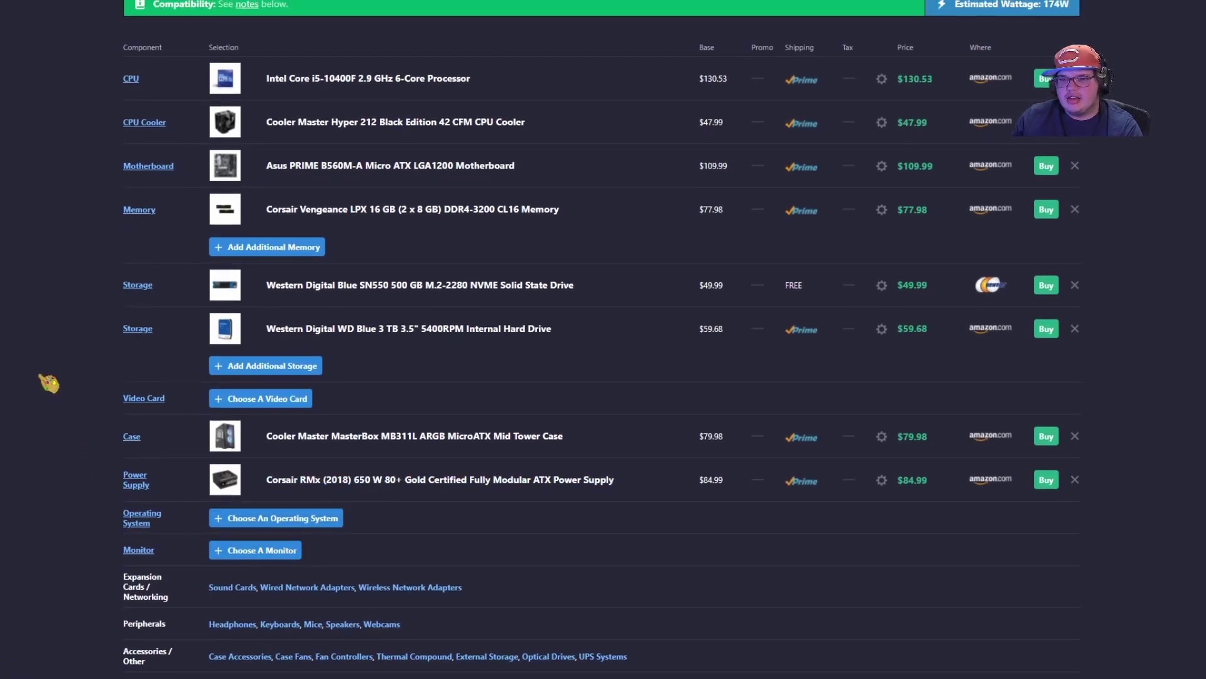
{"action": "left_click", "coordinate": [253, 398]}
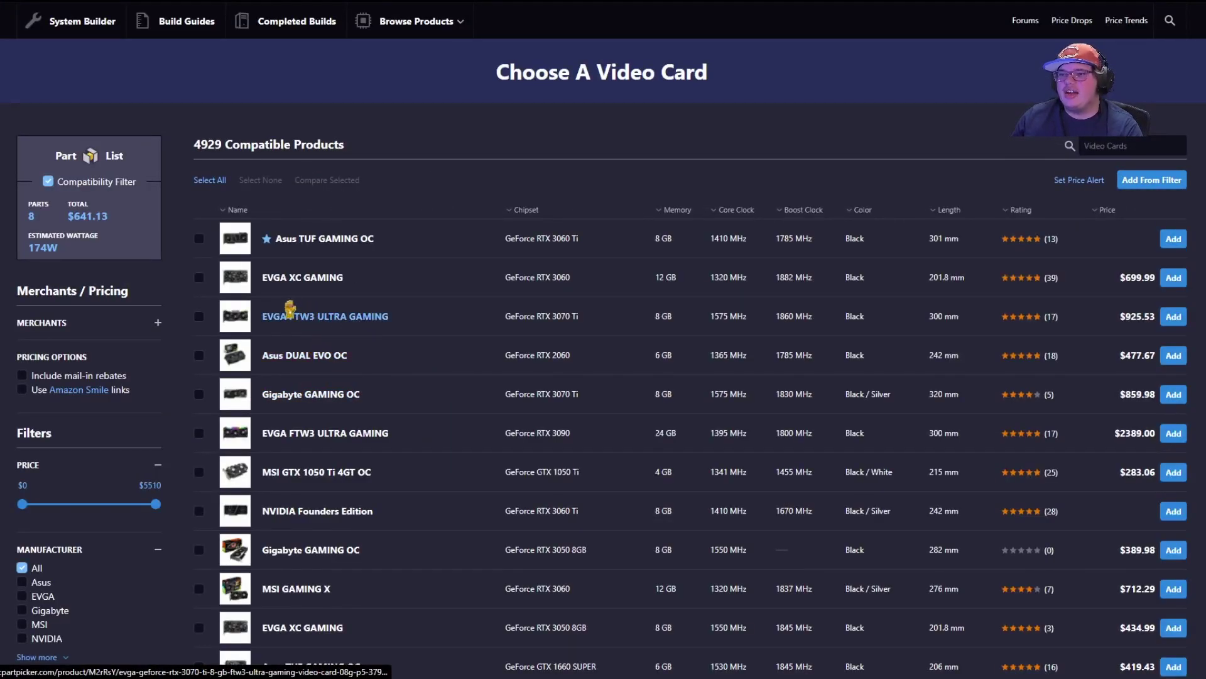
{"action": "mouse_move", "coordinate": [243, 302]}
{"action": "mouse_move", "coordinate": [240, 279]}
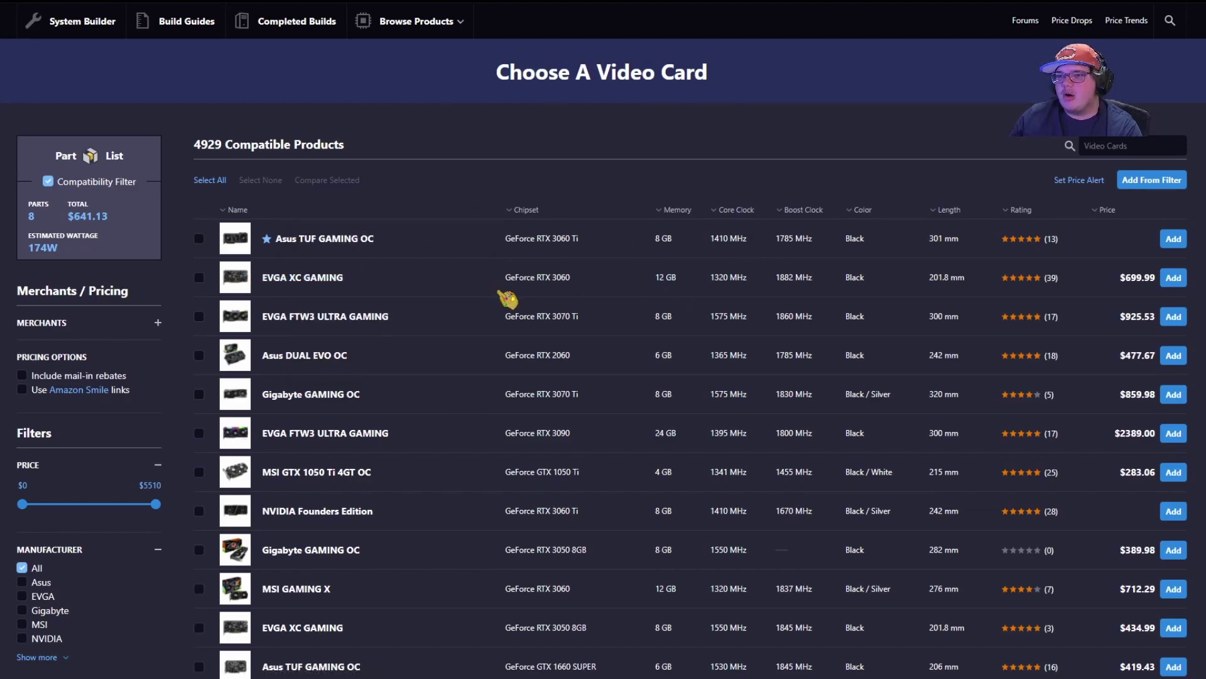
{"action": "left_click", "coordinate": [1085, 145]}
{"action": "type", "text": "3060"}
{"action": "key", "text": "BackSpace"}
{"action": "key", "text": "BackSpace"}
{"action": "type", "text": "060"}
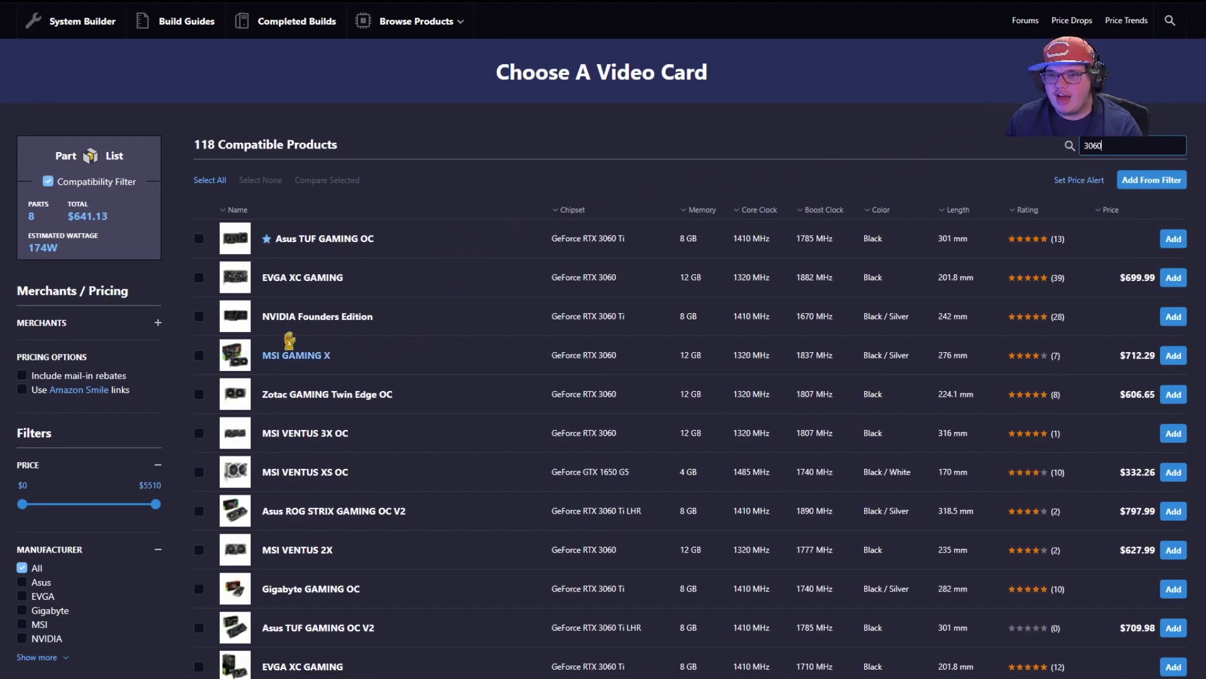
{"action": "left_click", "coordinate": [1170, 316]}
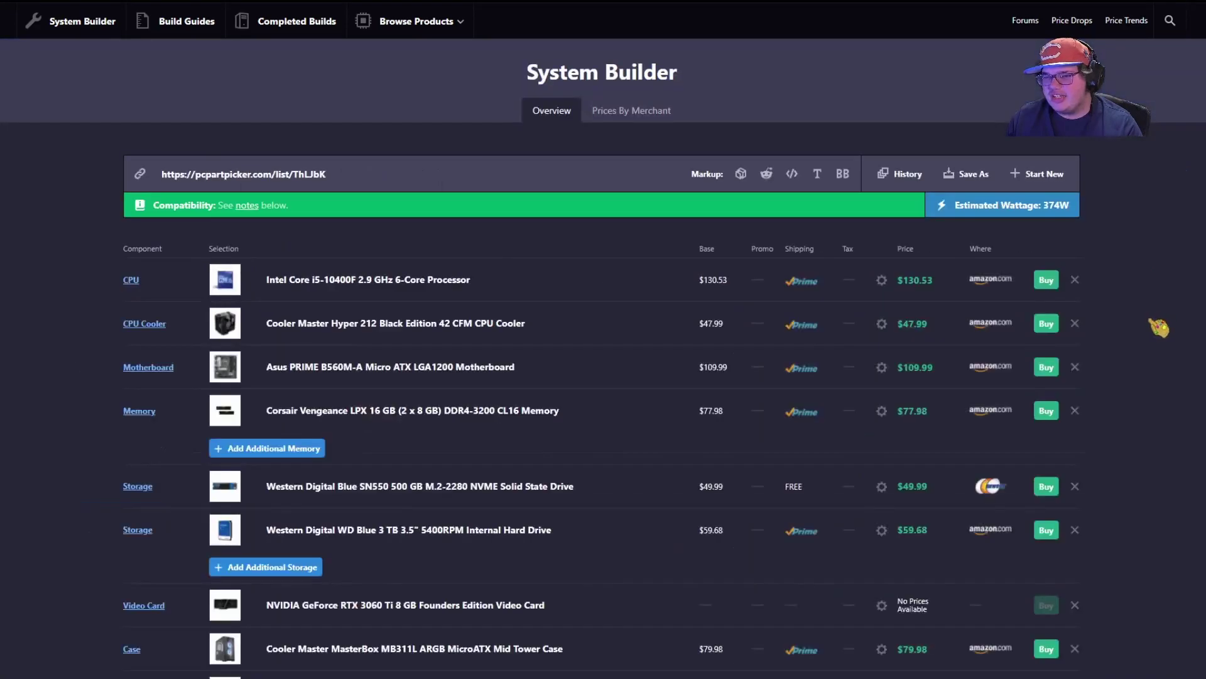
- Set a manually entered custom price of $399 for the NVIDIA GeForce RTX 3060 Ti video card
{"action": "scroll", "coordinate": [440, 498], "scroll_direction": "down", "scroll_amount": 3}
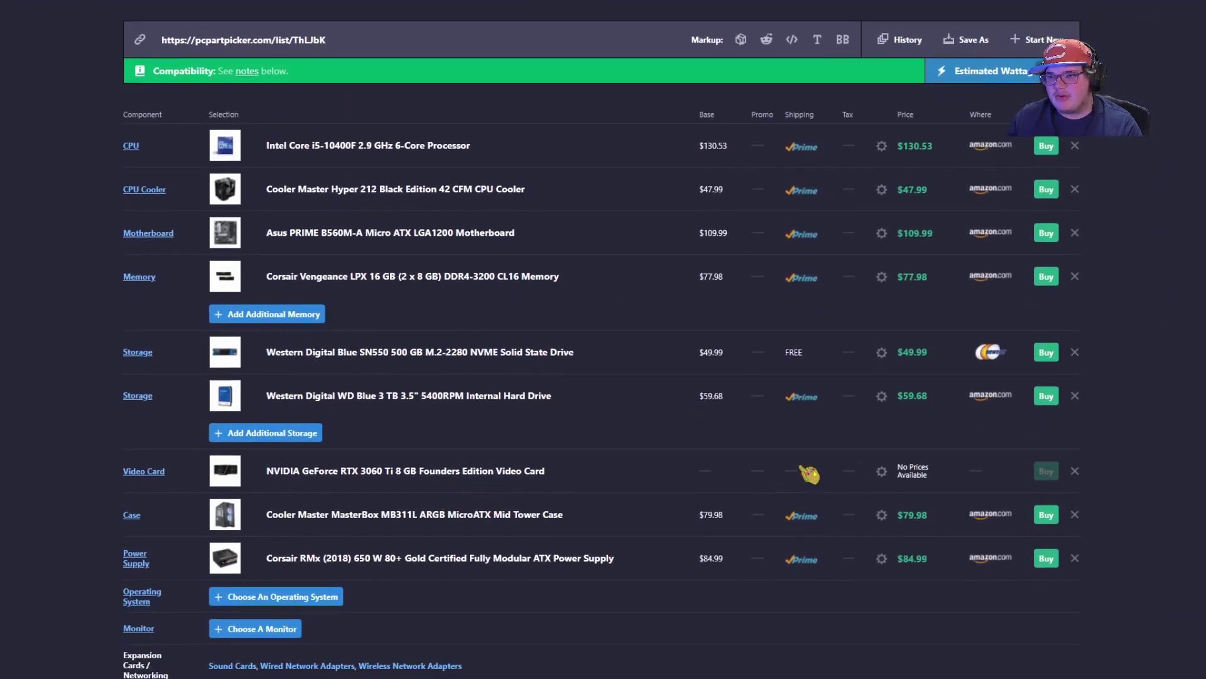
{"action": "left_click", "coordinate": [881, 471]}
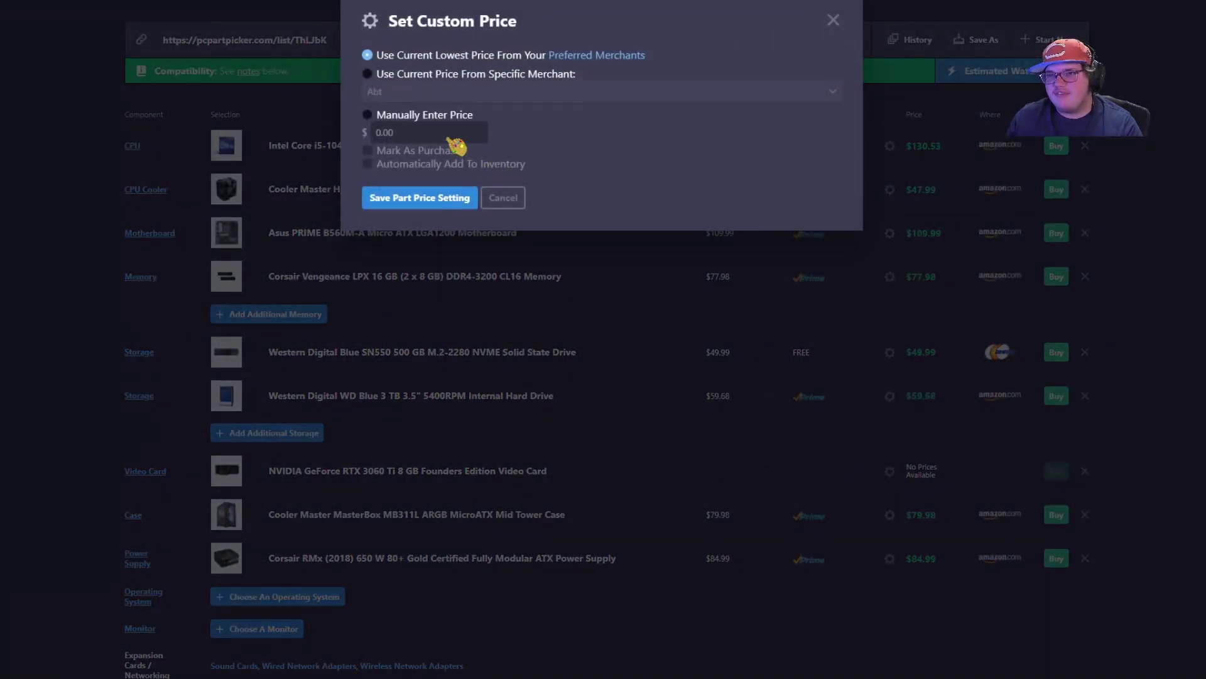
{"action": "left_click", "coordinate": [367, 115]}
{"action": "key", "text": "BackSpace"}
{"action": "key", "text": "BackSpace"}
{"action": "key", "text": "BackSpace"}
{"action": "type", "text": "399"}
{"action": "left_click", "coordinate": [421, 199]}
{"action": "scroll", "coordinate": [395, 484], "scroll_direction": "down", "scroll_amount": 2}
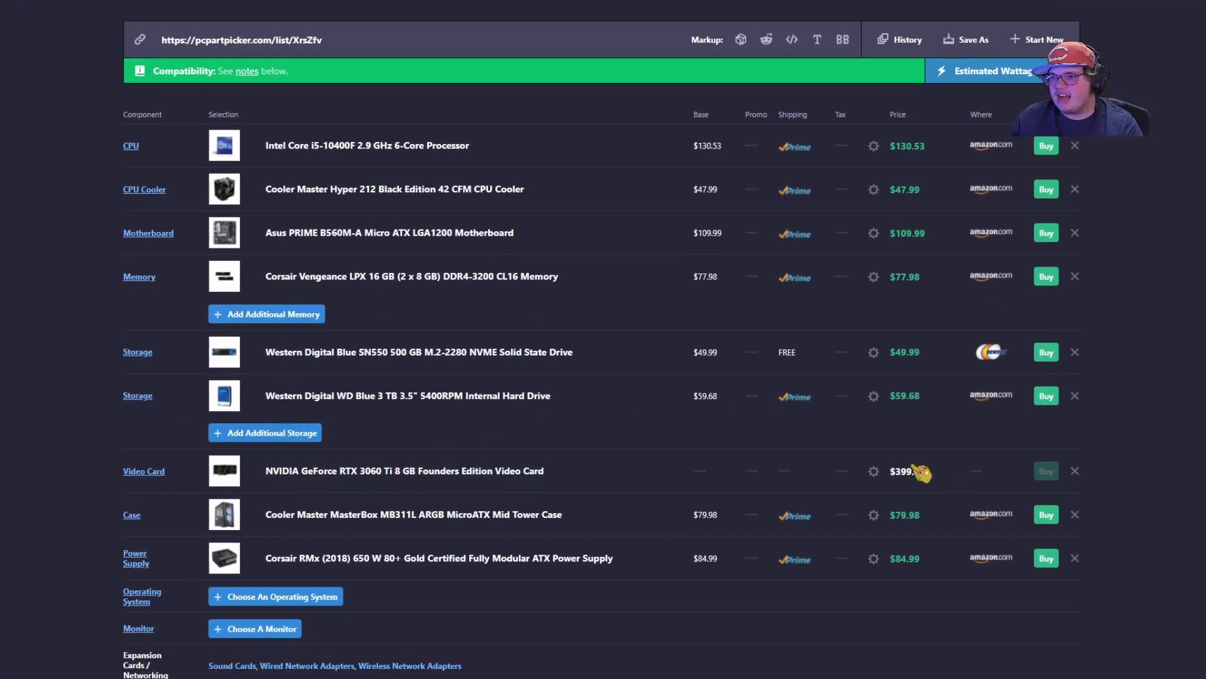
- Review the part list with the custom-priced RTX 3060 Ti, from the selected components down to the total price
{"action": "scroll", "coordinate": [893, 471], "scroll_direction": "down", "scroll_amount": 3}
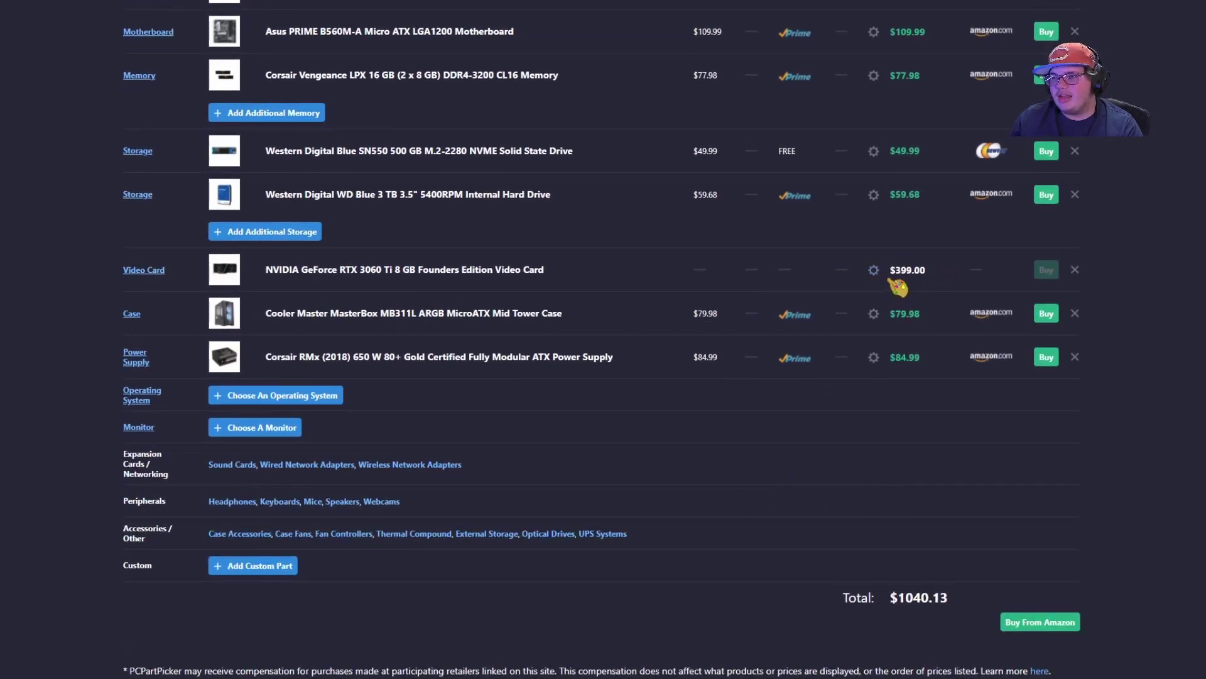
{"action": "scroll", "coordinate": [892, 289], "scroll_direction": "up", "scroll_amount": 2}
{"action": "scroll", "coordinate": [377, 434], "scroll_direction": "down", "scroll_amount": 2}
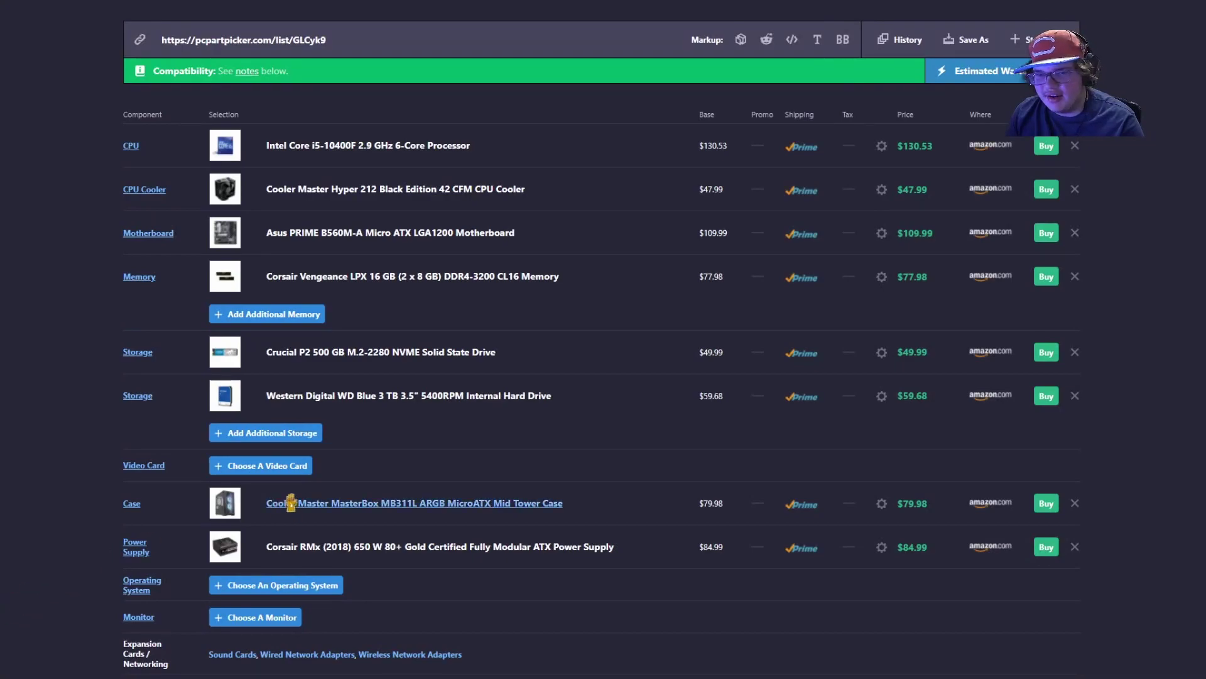
- Browse the compatible video cards, previewing product images and comparing chipsets, memory, ratings and prices
{"action": "left_click", "coordinate": [261, 467]}
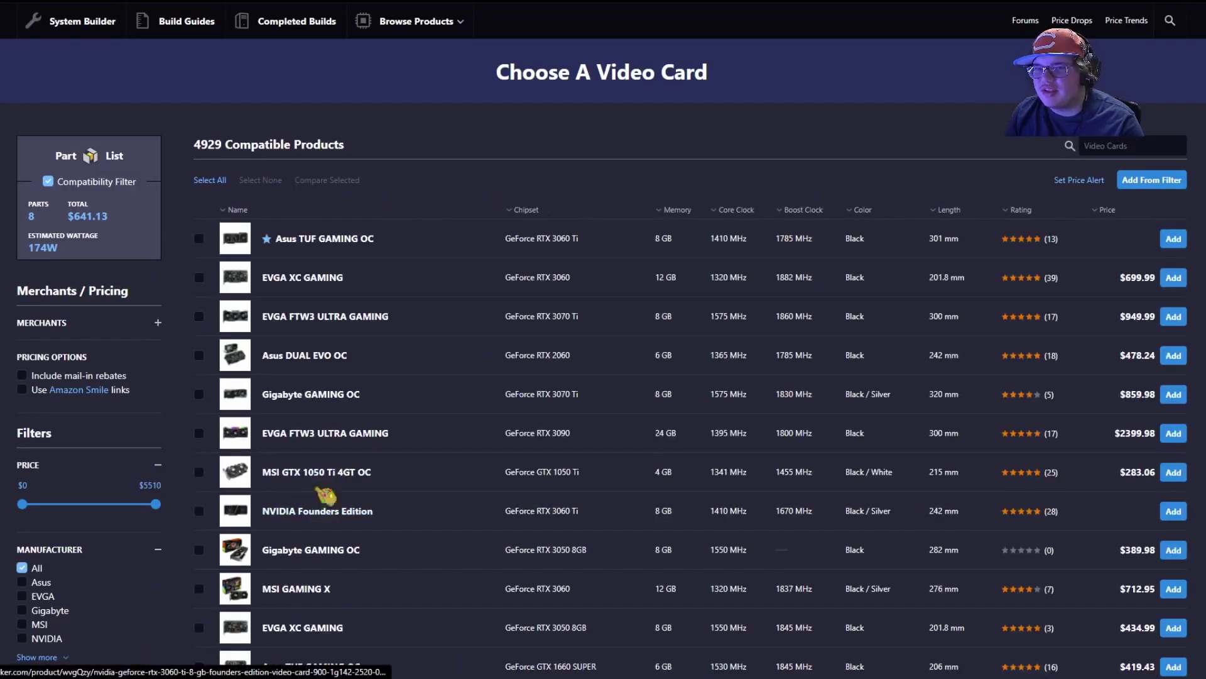
{"action": "mouse_move", "coordinate": [242, 237]}
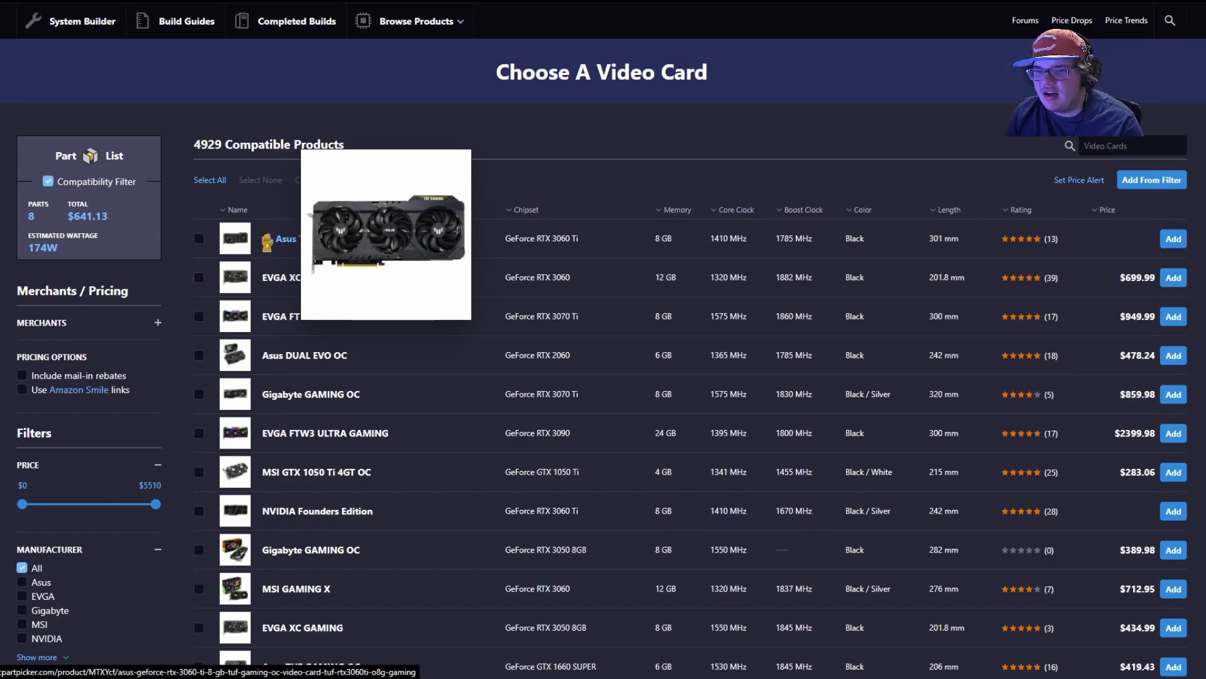
{"action": "scroll", "coordinate": [289, 471], "scroll_direction": "down", "scroll_amount": 1}
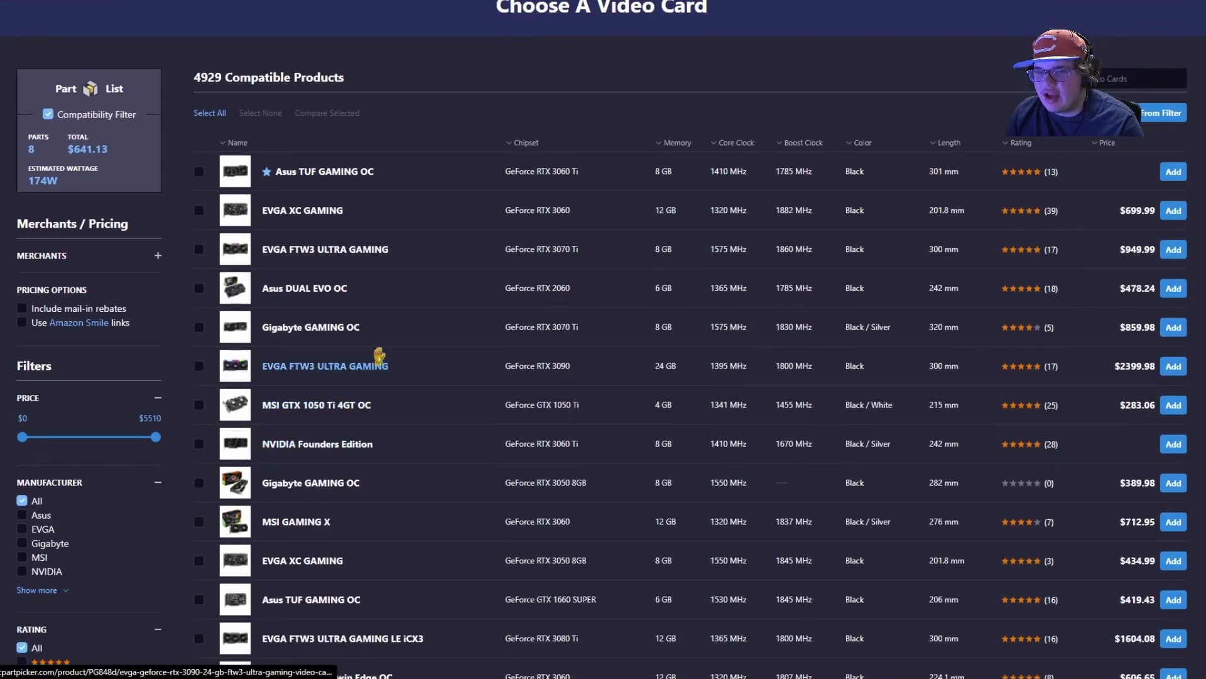
{"action": "scroll", "coordinate": [364, 367], "scroll_direction": "up", "scroll_amount": 1}
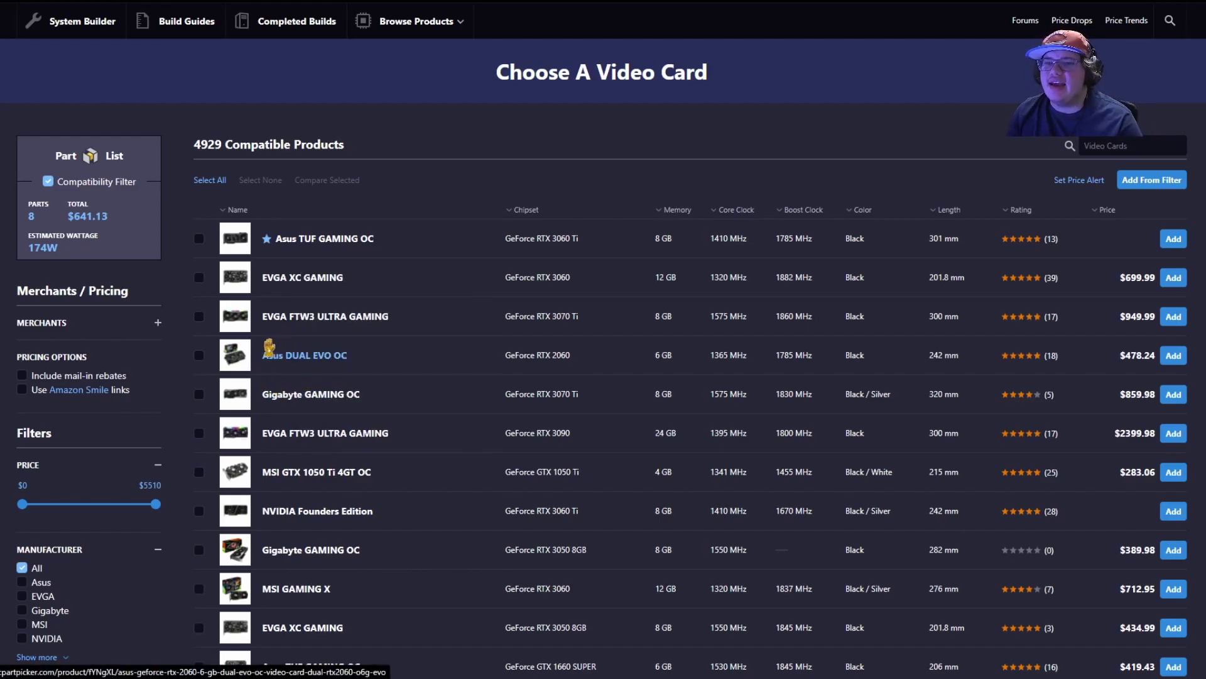
{"action": "mouse_move", "coordinate": [235, 329]}
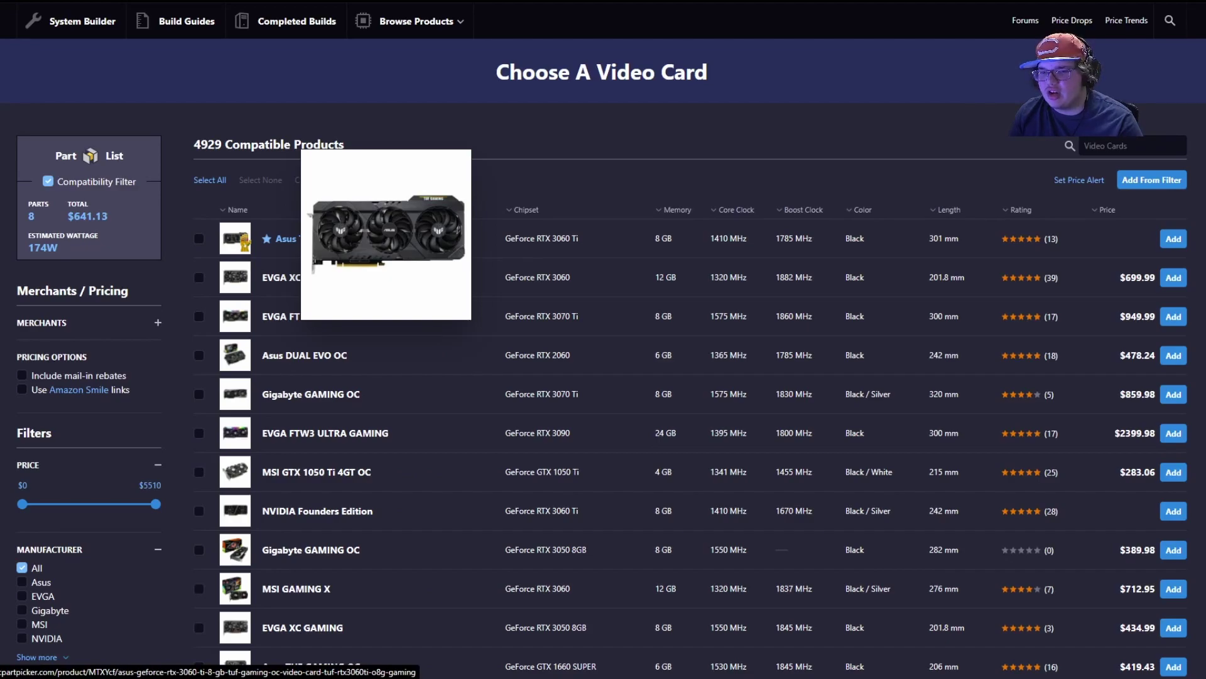
{"action": "scroll", "coordinate": [319, 328], "scroll_direction": "down", "scroll_amount": 3}
{"action": "scroll", "coordinate": [318, 329], "scroll_direction": "down", "scroll_amount": 4}
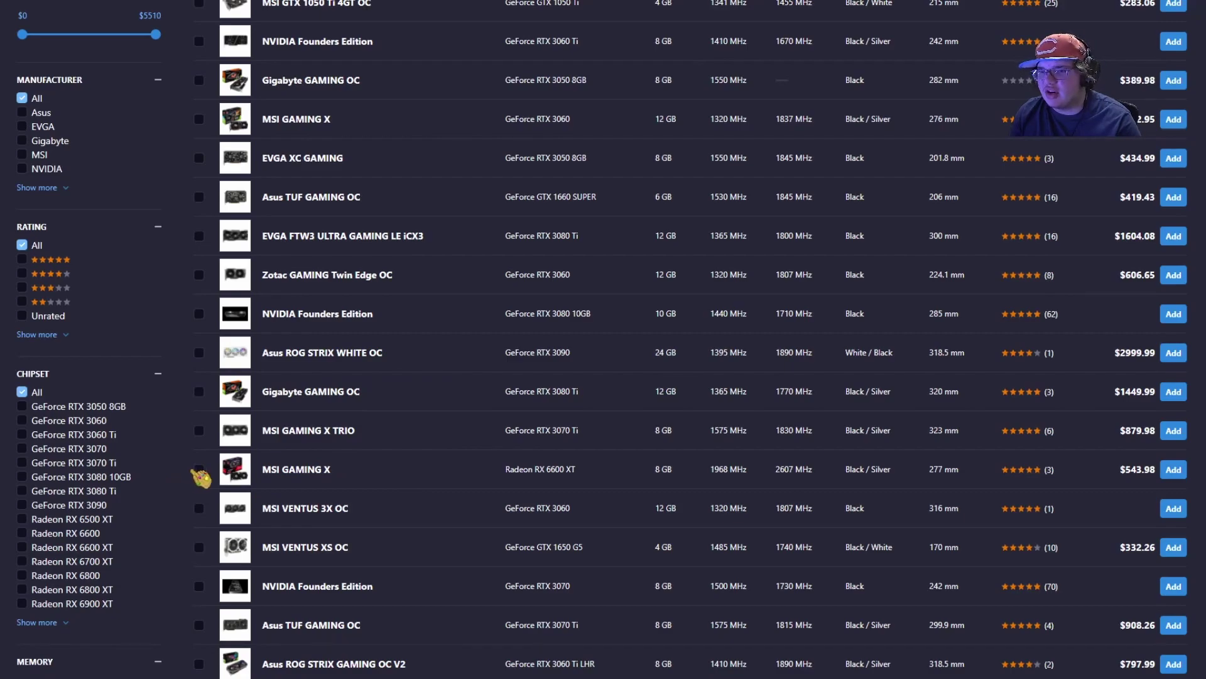
{"action": "mouse_move", "coordinate": [229, 476]}
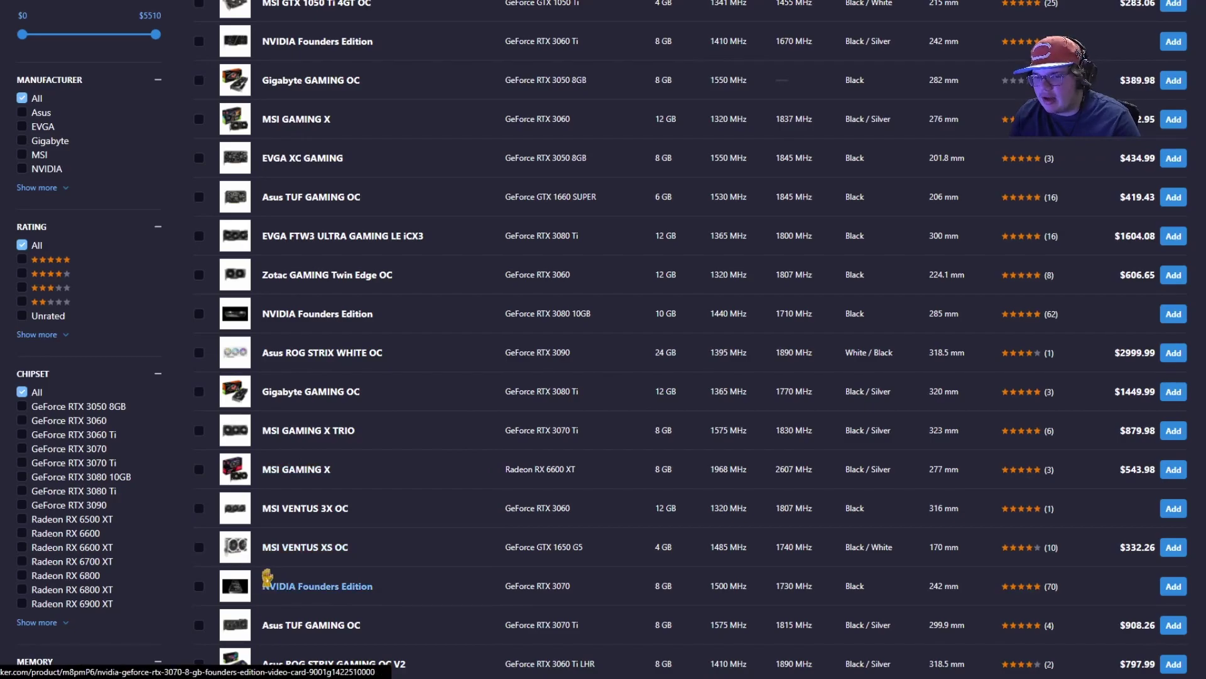
{"action": "scroll", "coordinate": [289, 553], "scroll_direction": "up", "scroll_amount": 8}
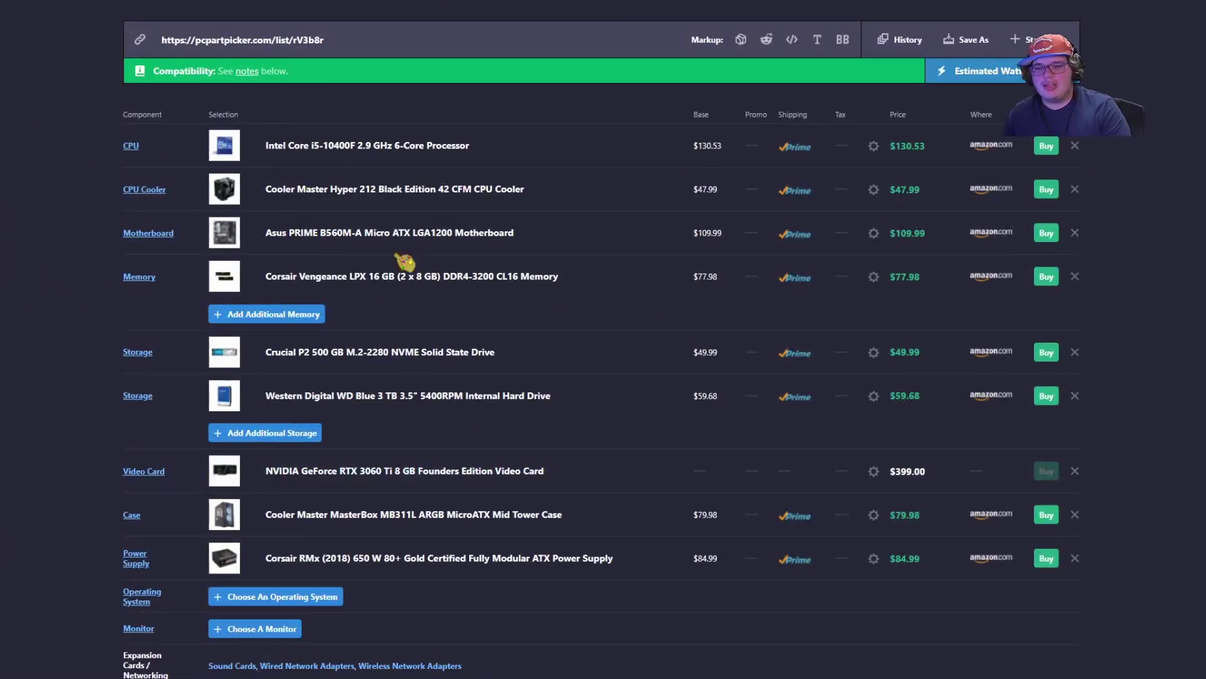
- Review the full part list including the RTX 3060 Ti, its total price and the compatibility notes
{"action": "scroll", "coordinate": [492, 382], "scroll_direction": "down", "scroll_amount": 3}
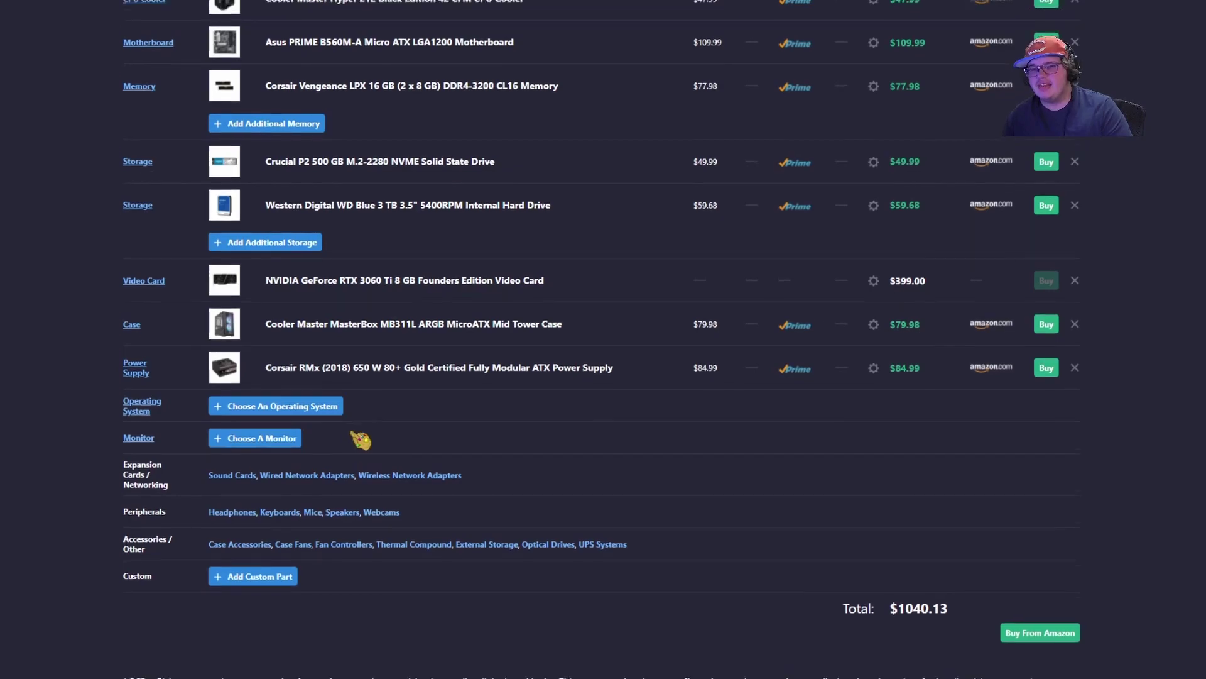
{"action": "scroll", "coordinate": [360, 443], "scroll_direction": "up", "scroll_amount": 5}
{"action": "scroll", "coordinate": [353, 440], "scroll_direction": "down", "scroll_amount": 2}
{"action": "scroll", "coordinate": [389, 413], "scroll_direction": "down", "scroll_amount": 6}
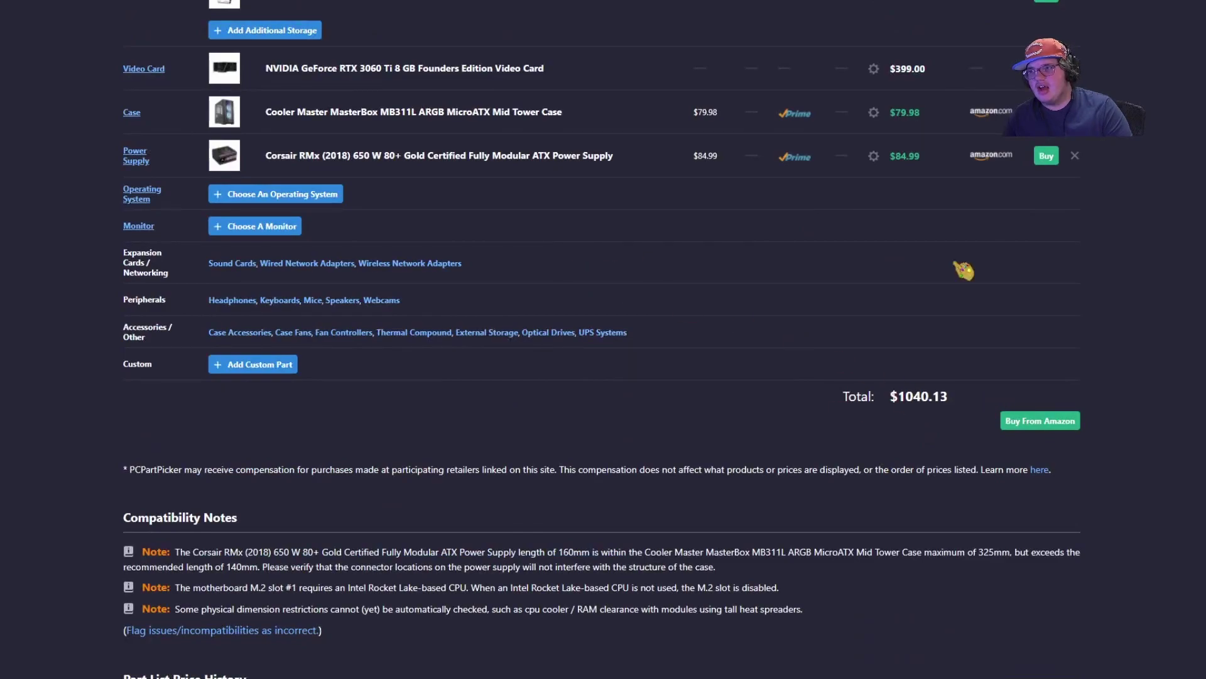
- Examine the version of the part list without a video card, from its total price back up to the compatibility summary
{"action": "scroll", "coordinate": [1005, 286], "scroll_direction": "up", "scroll_amount": 3}
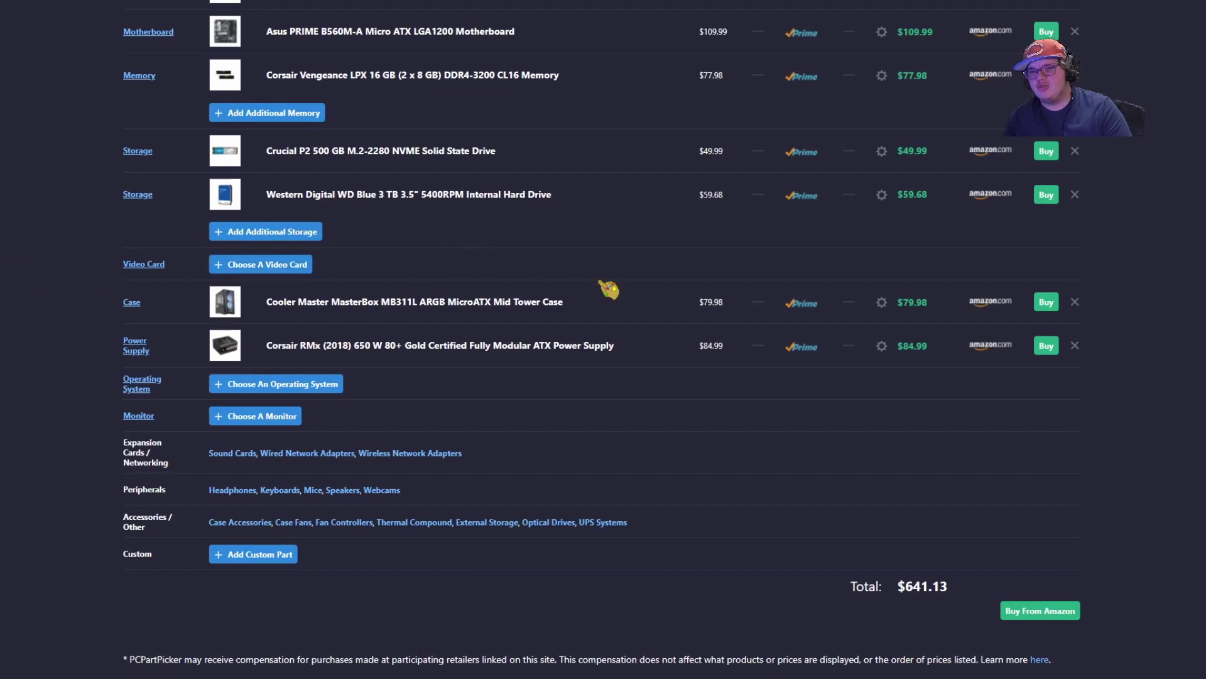
{"action": "scroll", "coordinate": [641, 366], "scroll_direction": "up", "scroll_amount": 3}
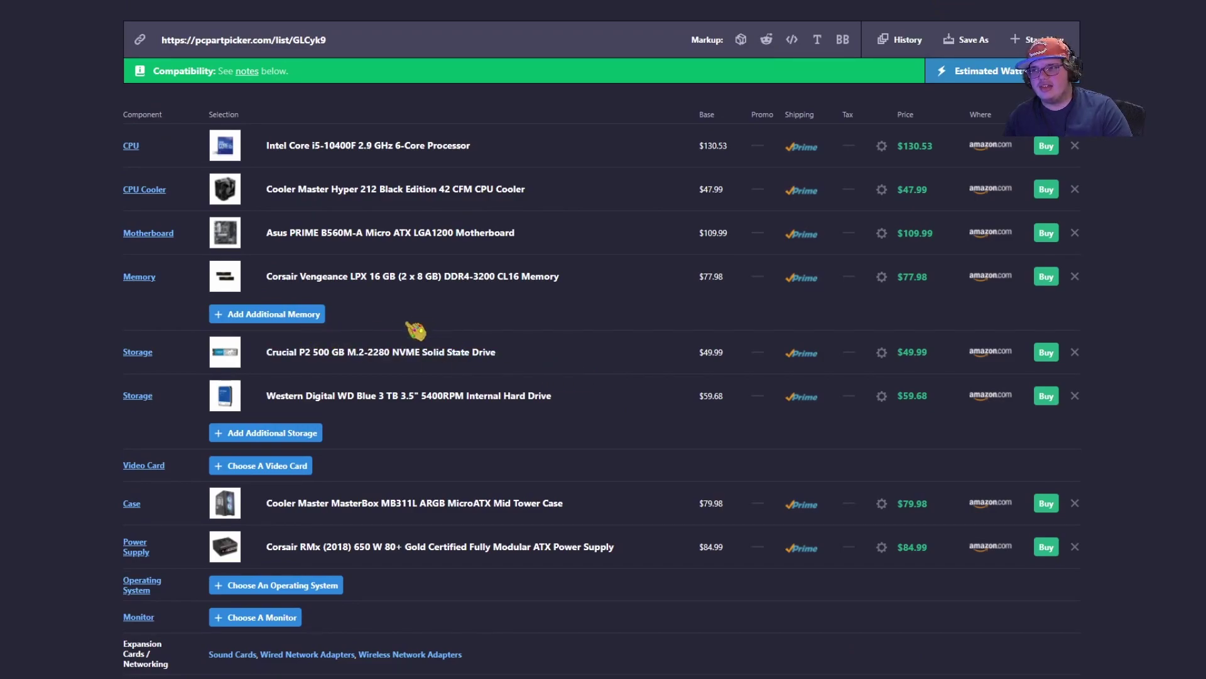
{"action": "scroll", "coordinate": [573, 302], "scroll_direction": "down", "scroll_amount": 3}
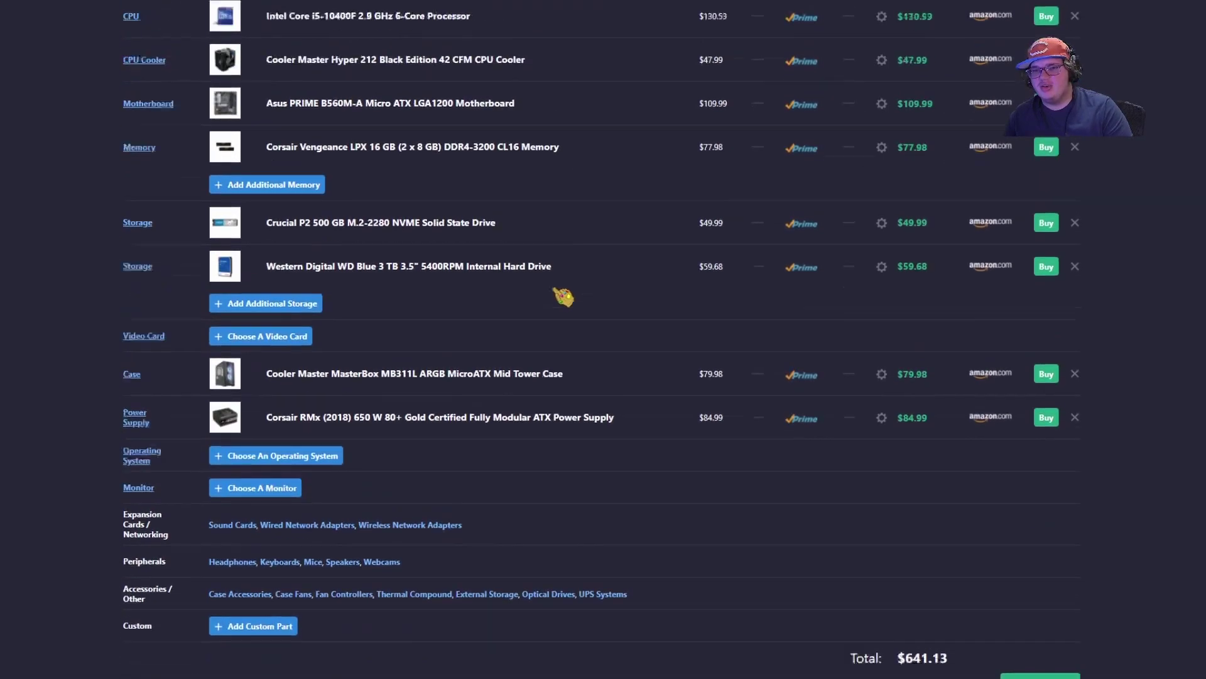
{"action": "scroll", "coordinate": [560, 299], "scroll_direction": "up", "scroll_amount": 5}
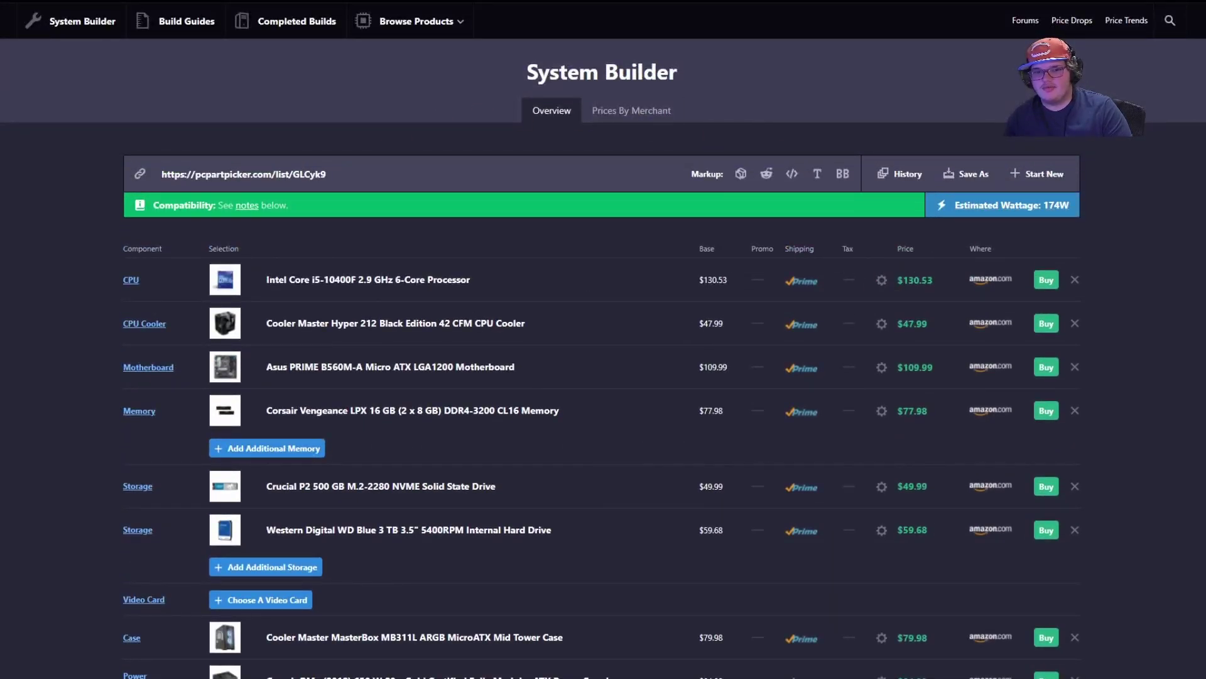